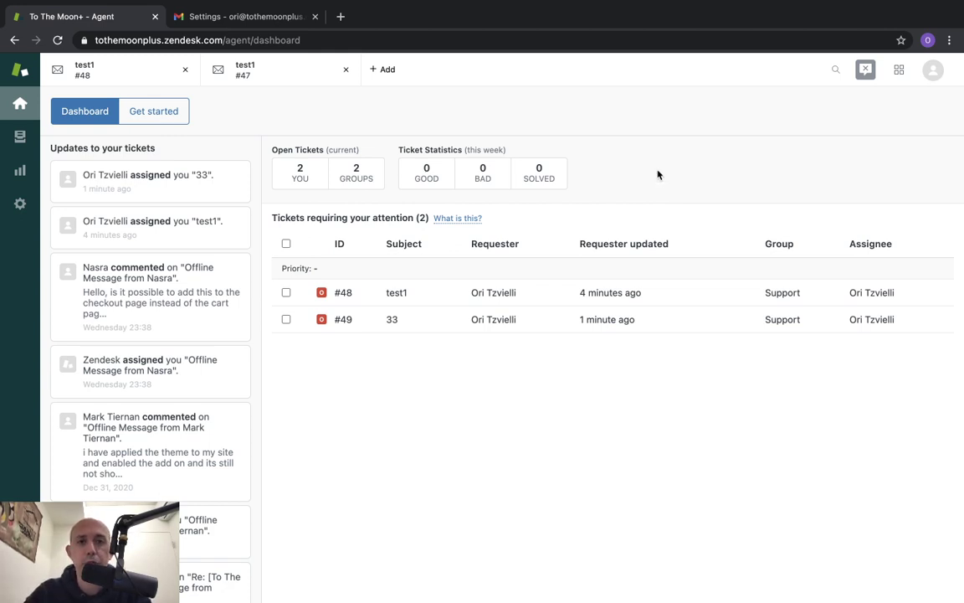
pyautogui.click(23, 204)
pyautogui.scroll(3, 129, 248)
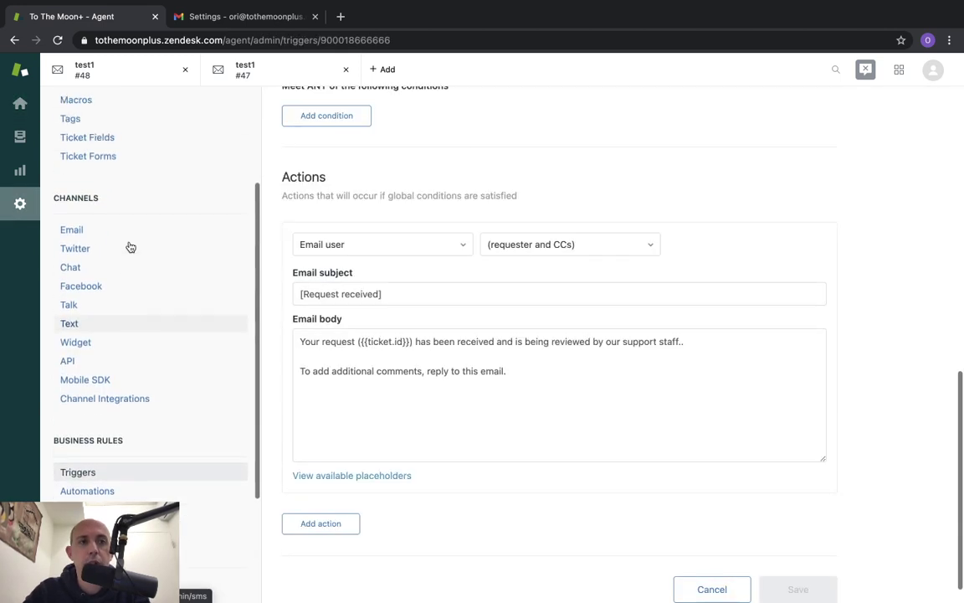
pyautogui.click(75, 307)
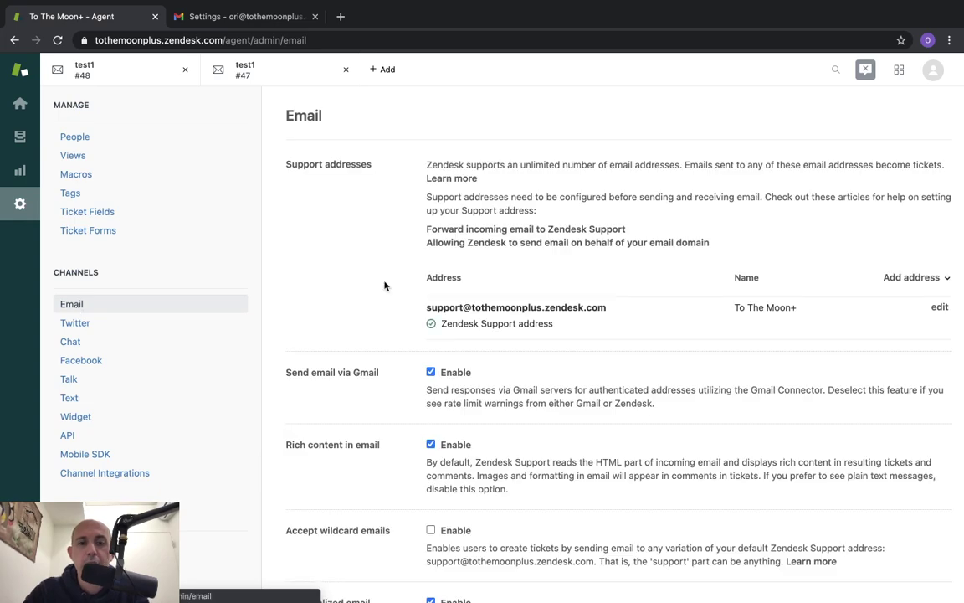
pyautogui.scroll(-1, 511, 243)
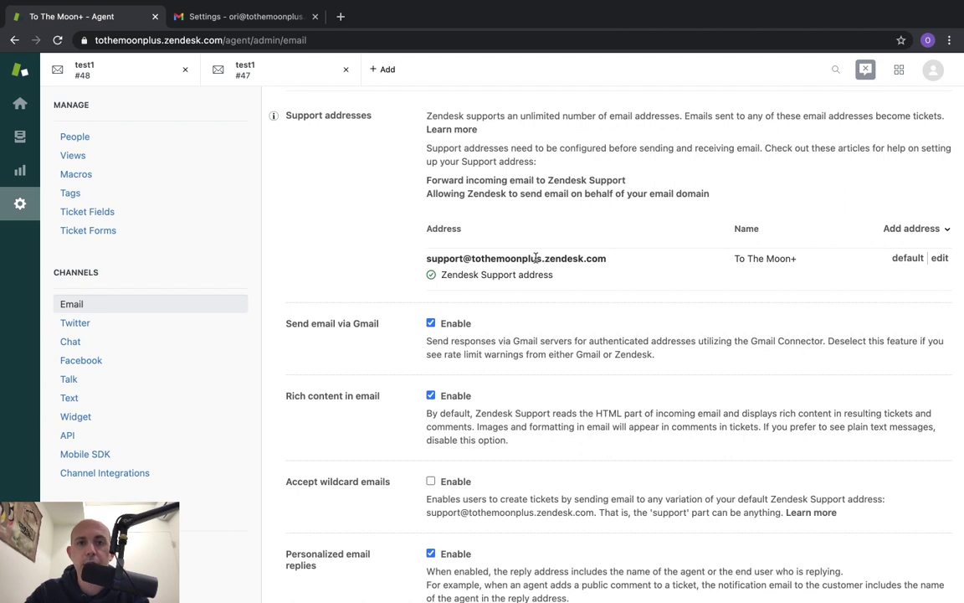
pyautogui.moveTo(605, 259); pyautogui.dragTo(586, 252)
pyautogui.moveTo(606, 258); pyautogui.dragTo(427, 259)
pyautogui.press('super+c')
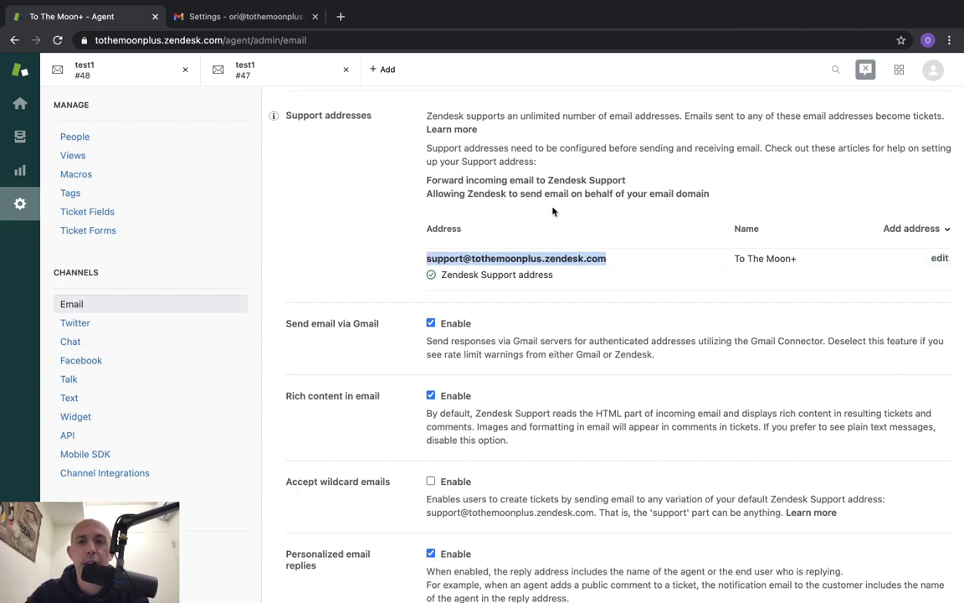
pyautogui.hotkey('ctrl', 'Left')
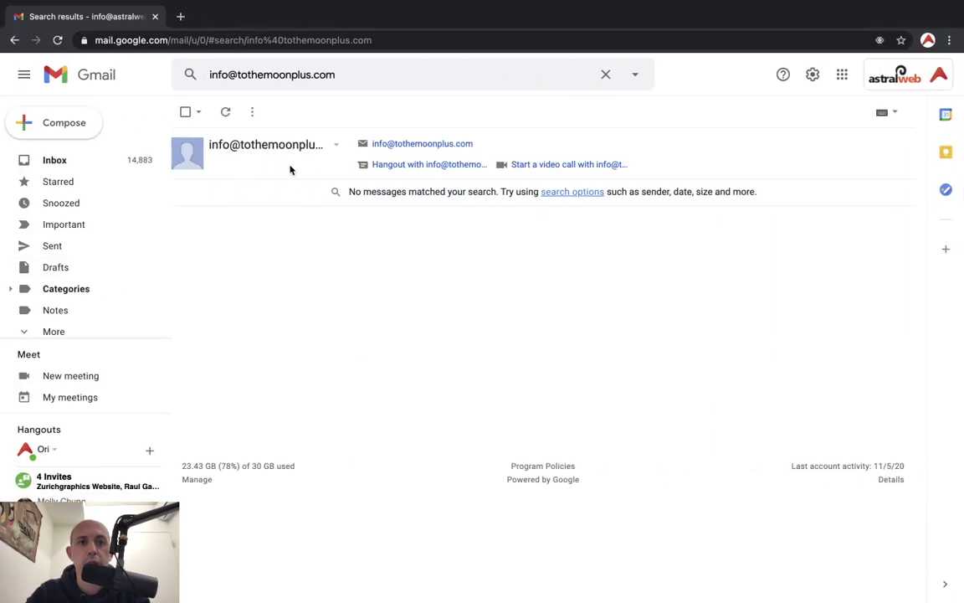
pyautogui.click(79, 123)
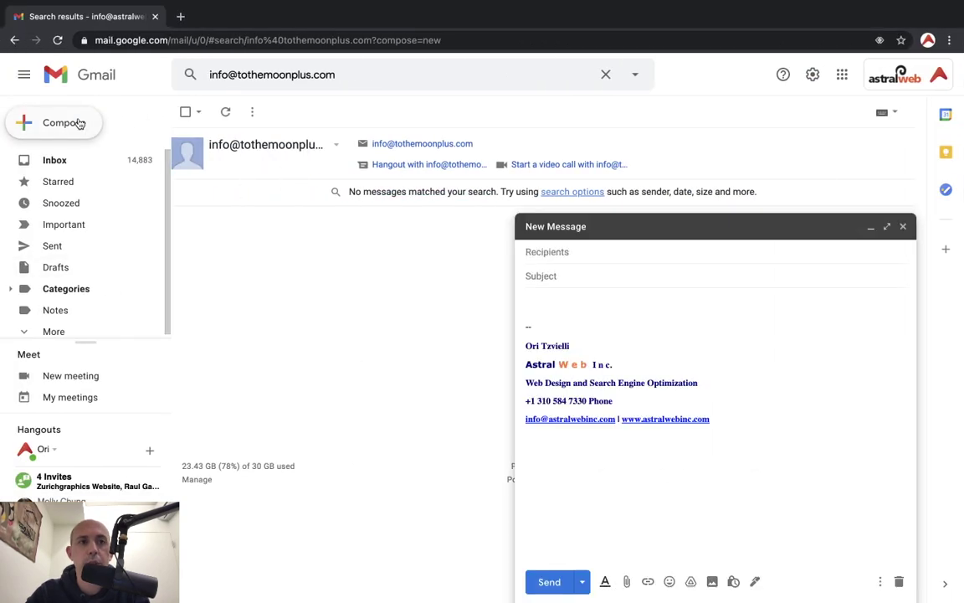
pyautogui.press('super+v')
pyautogui.click(607, 273)
pyautogui.write('i ha')
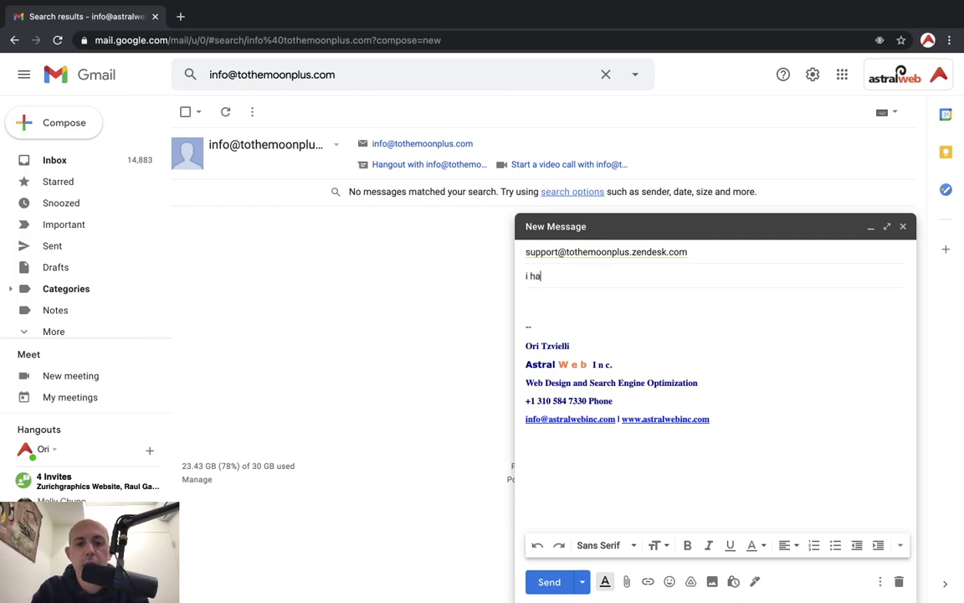
pyautogui.write('ve a problem with')
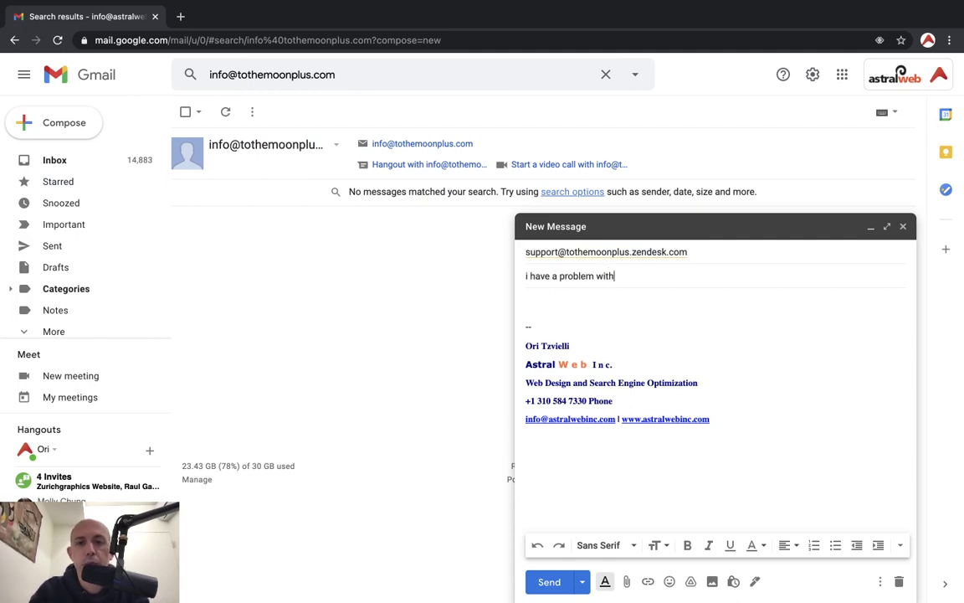
pyautogui.click(594, 295)
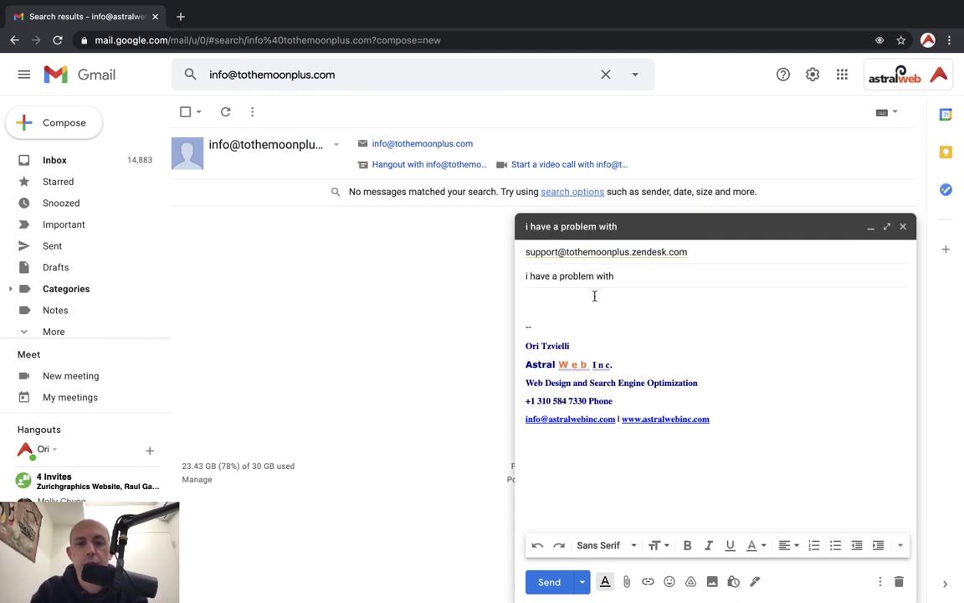
pyautogui.write('this is my proble')
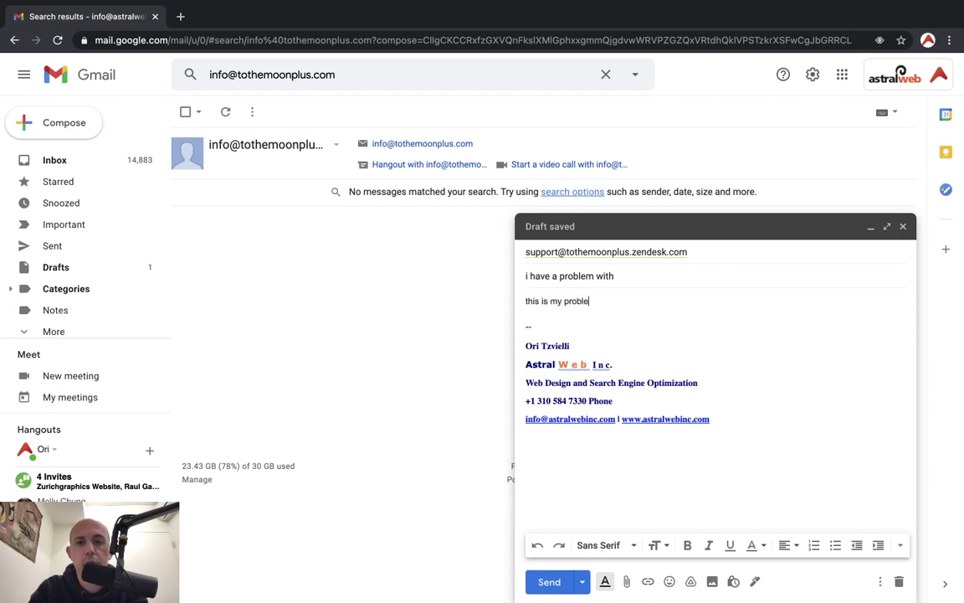
pyautogui.write('m')
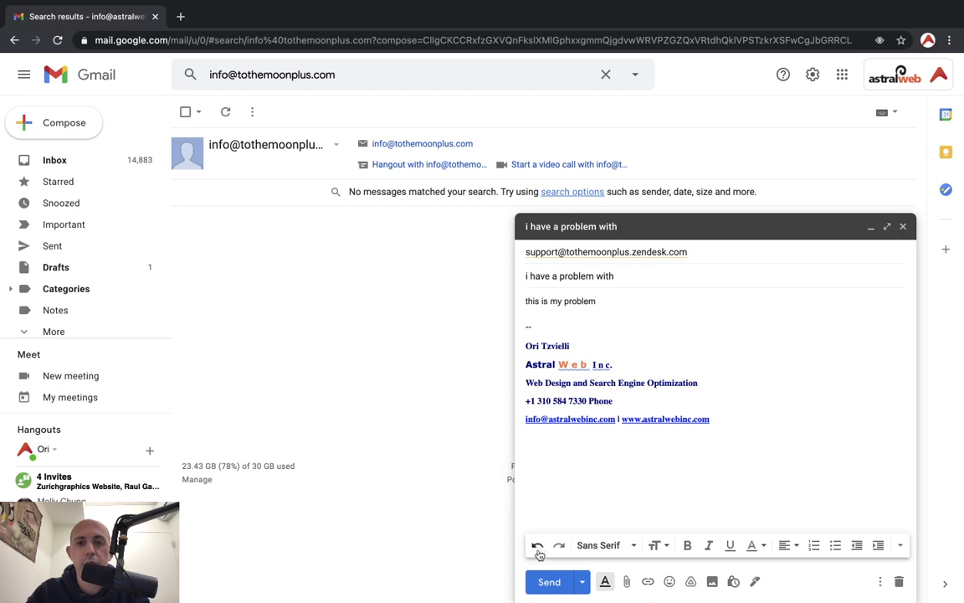
pyautogui.click(547, 582)
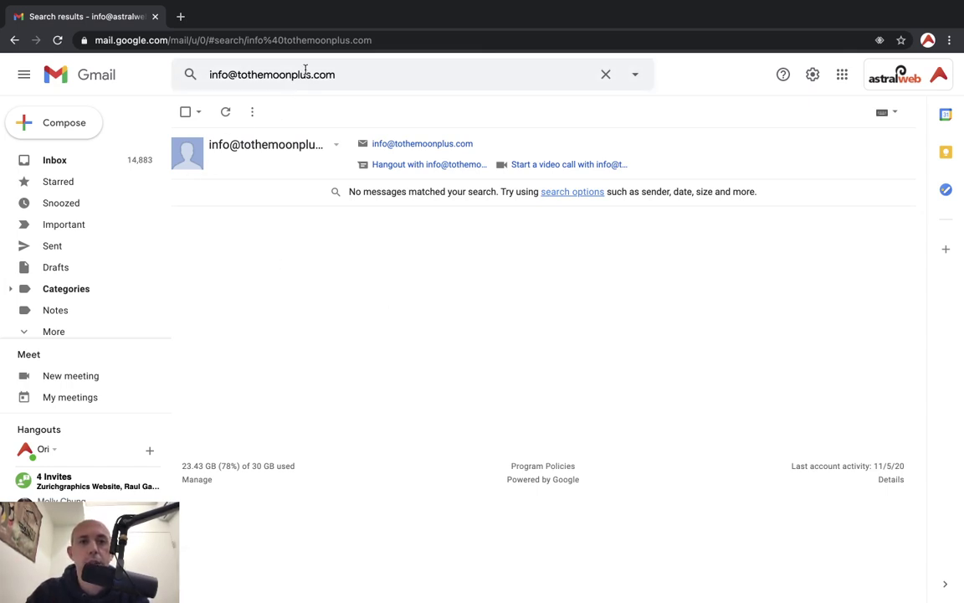
# Check the Zendesk dashboard until new ticket #50 'i have a problem with' appears
pyautogui.hotkey('ctrl', 'Right')
pyautogui.hotkey('ctrl', 'Left')
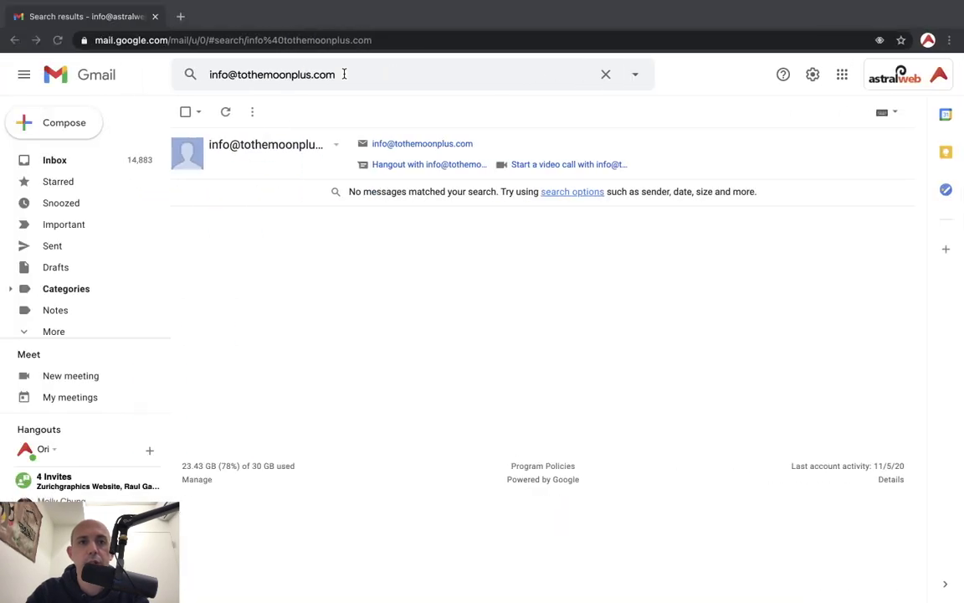
pyautogui.click(344, 73)
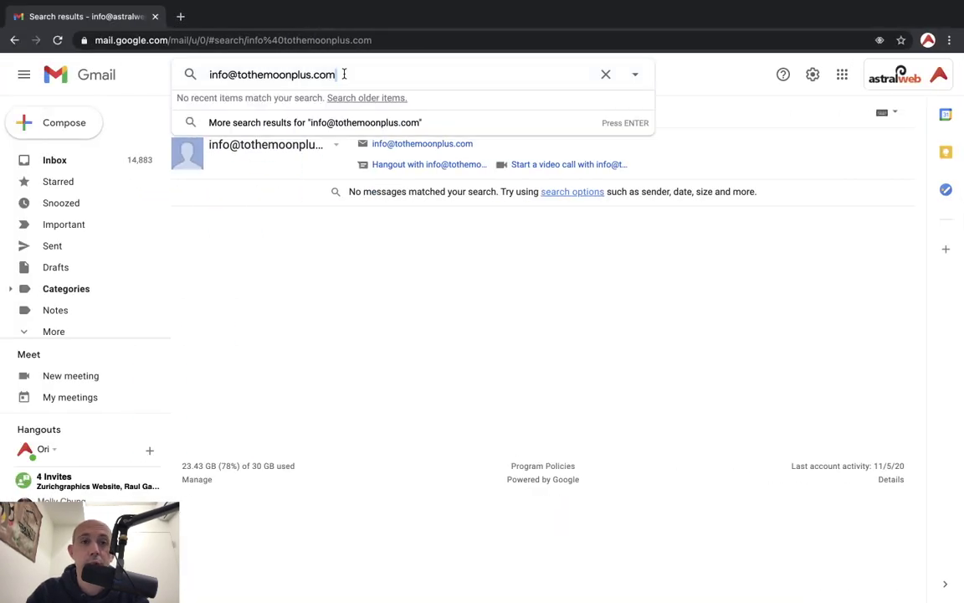
pyautogui.press('Escape')
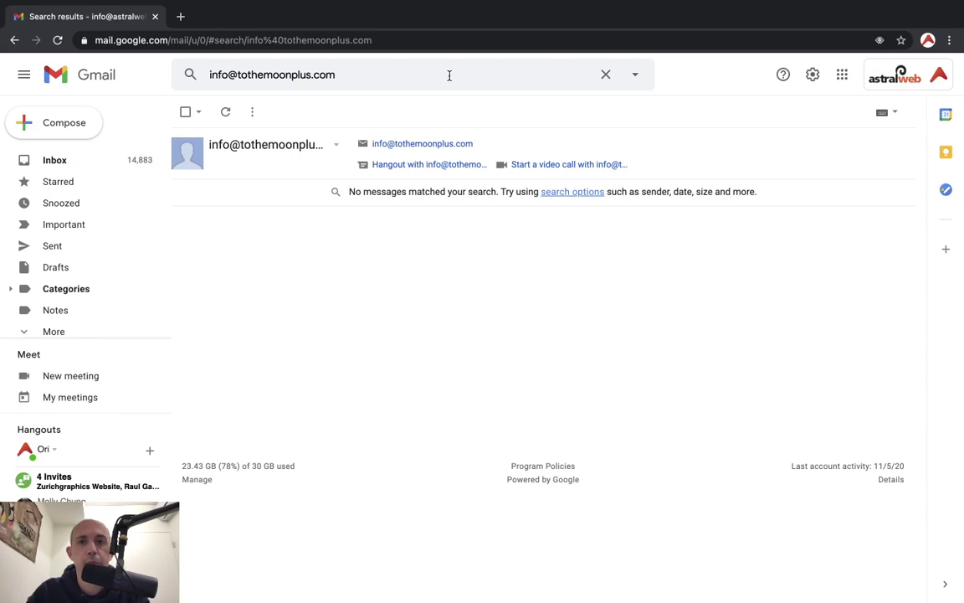
pyautogui.click(449, 75)
pyautogui.press('Escape')
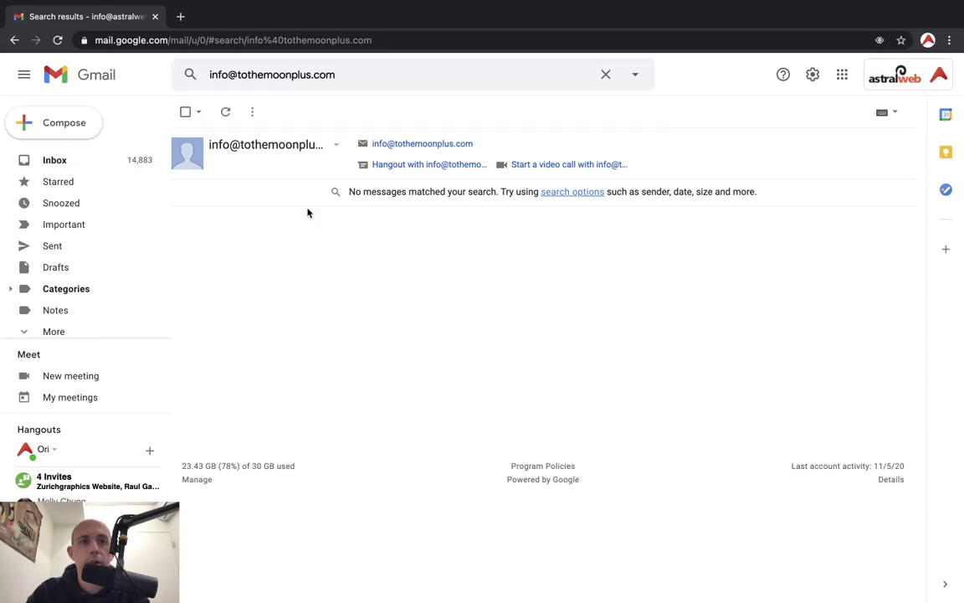
pyautogui.press('super+Tab')
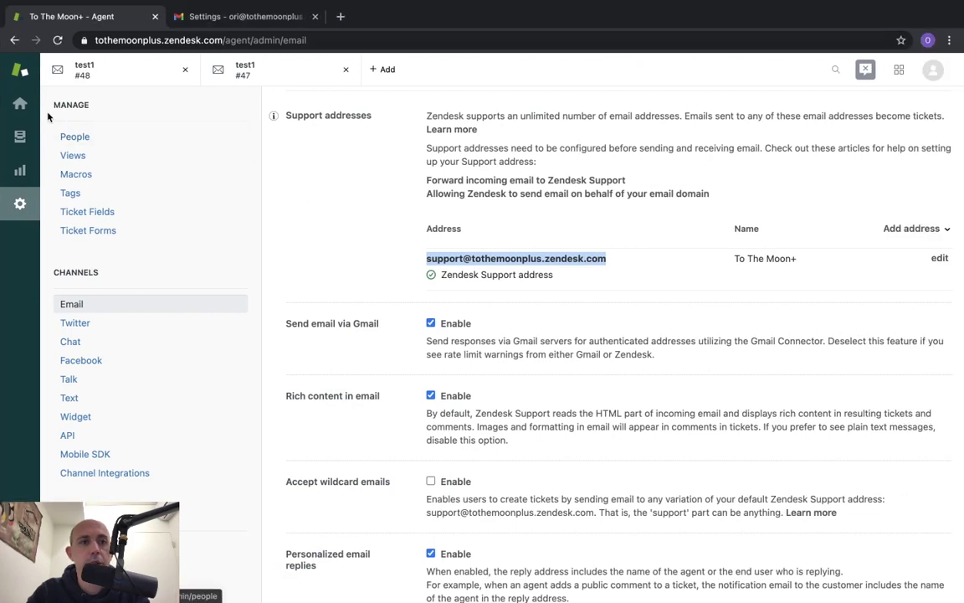
pyautogui.click(20, 103)
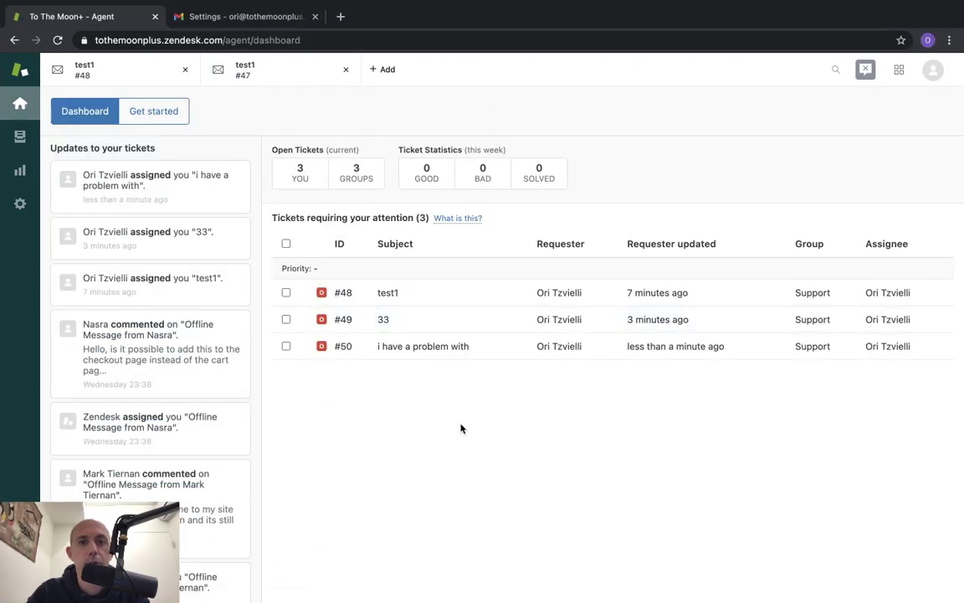
pyautogui.press('super+Tab')
pyautogui.click(323, 72)
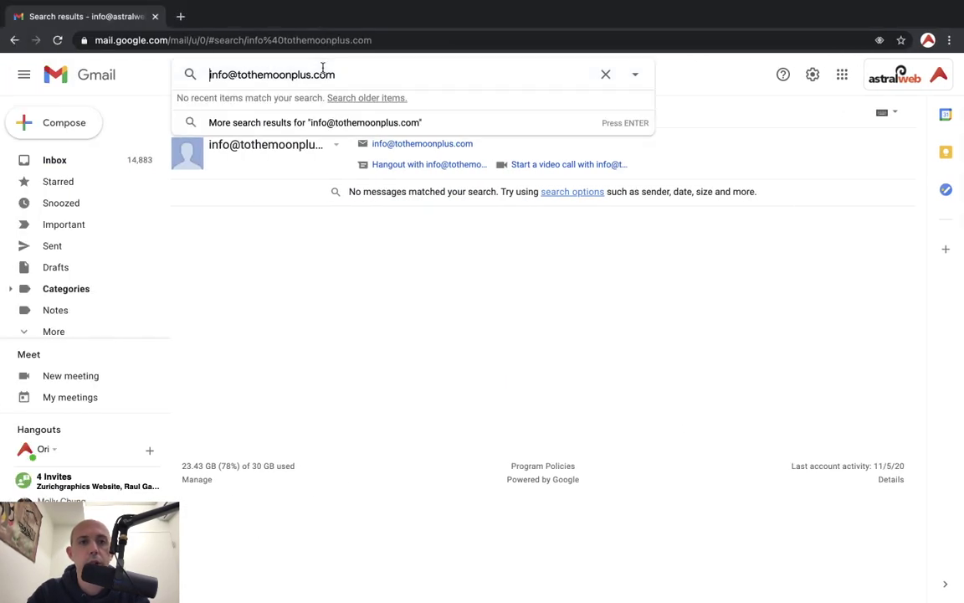
pyautogui.press('Return')
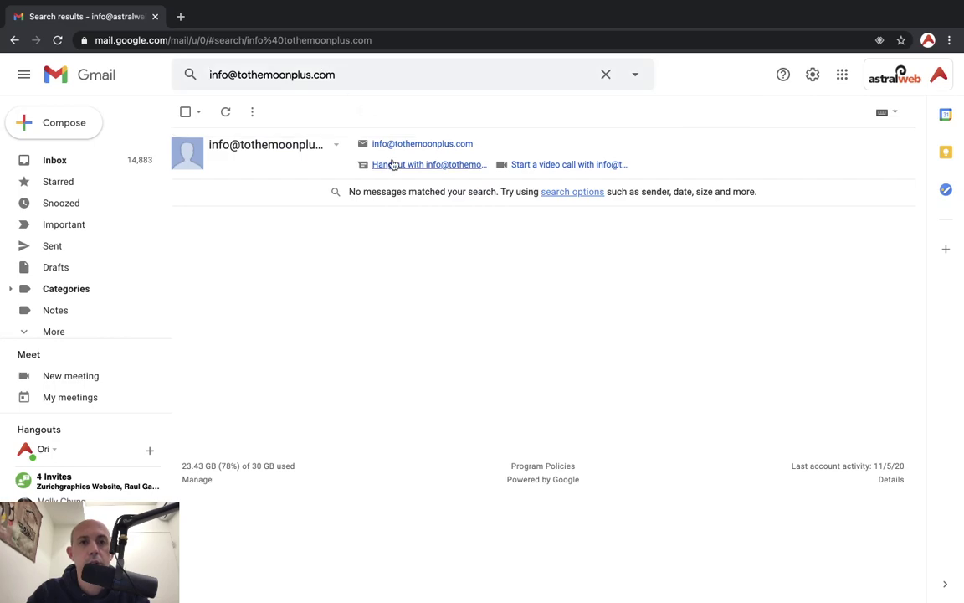
pyautogui.press('super+Tab')
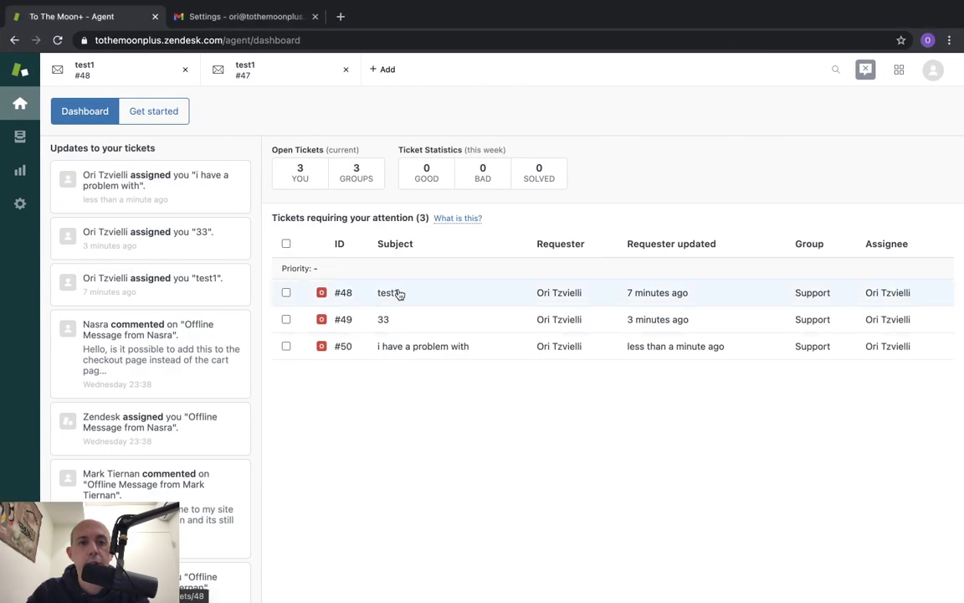
pyautogui.moveTo(383, 298)
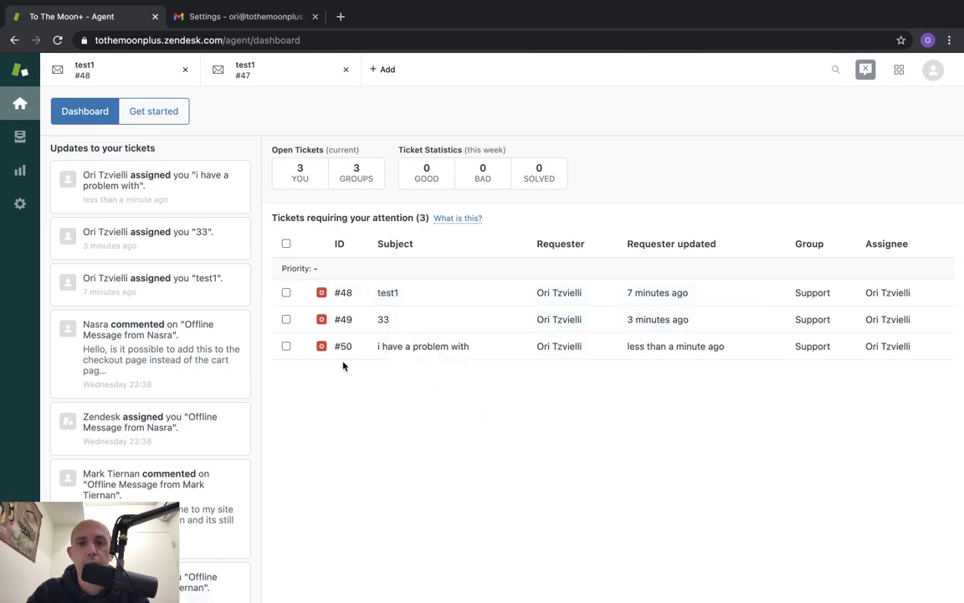
# Inspect ticket #50's title, then find its [Request received] notice in the Gmail inbox
pyautogui.moveTo(387, 349)
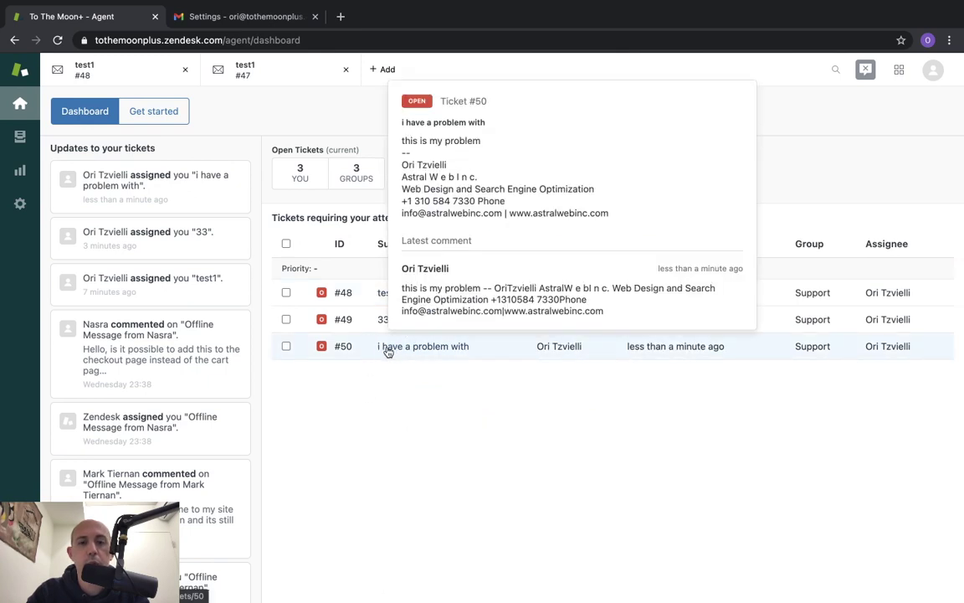
pyautogui.click(388, 350)
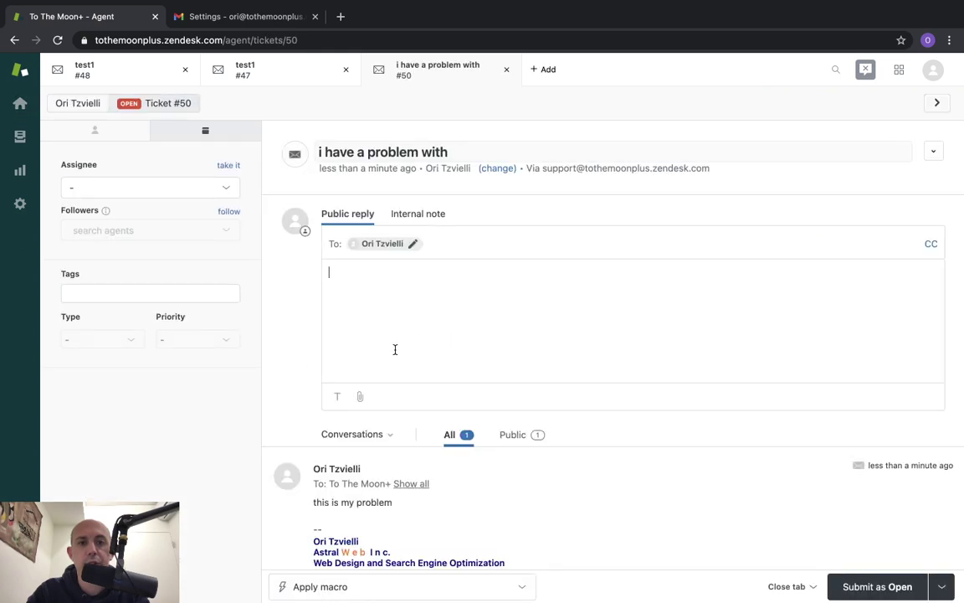
pyautogui.click(377, 154)
pyautogui.moveTo(324, 152); pyautogui.dragTo(484, 171)
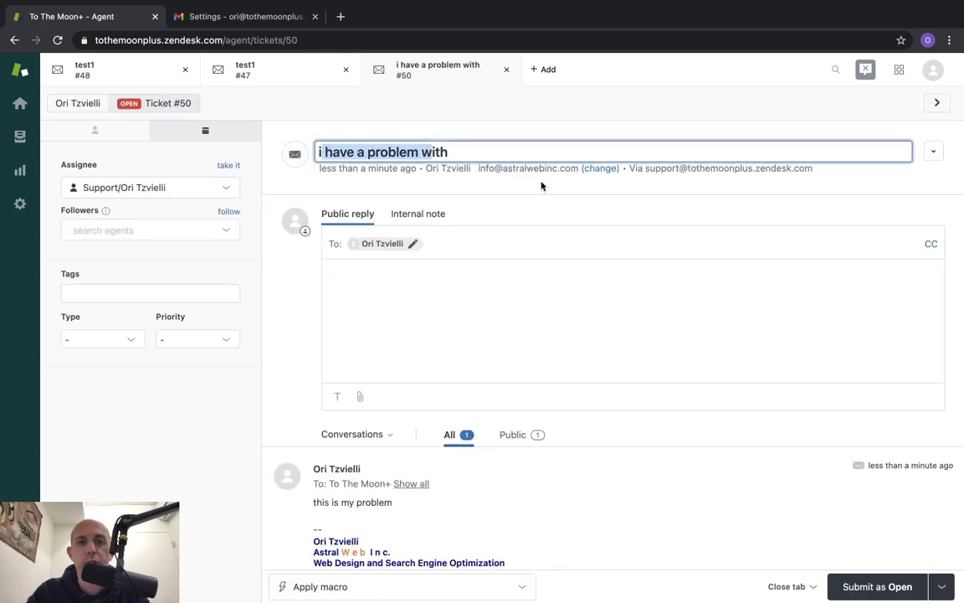
pyautogui.hotkey('ctrl', 'Left')
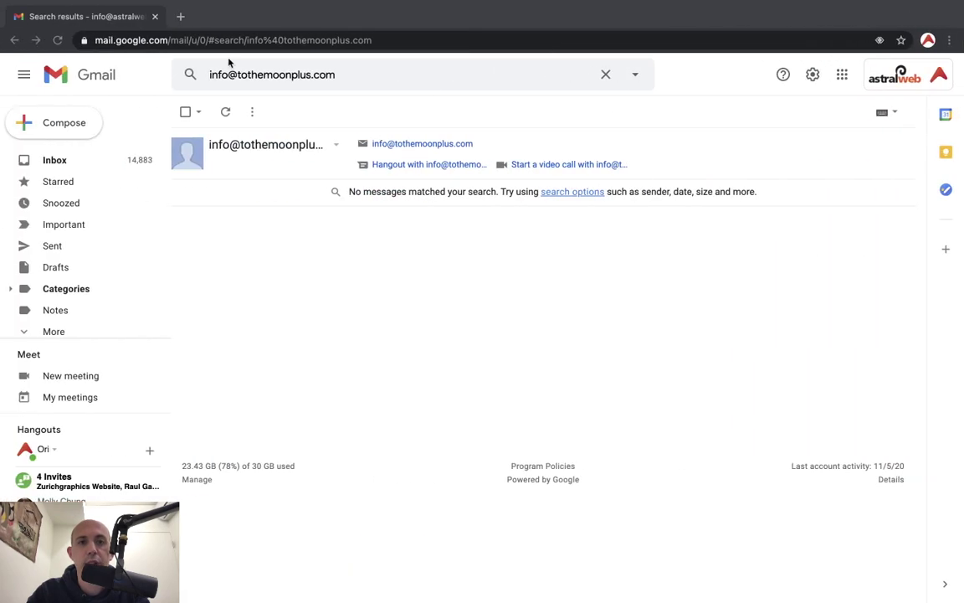
pyautogui.hotkey('ctrl', 'Right')
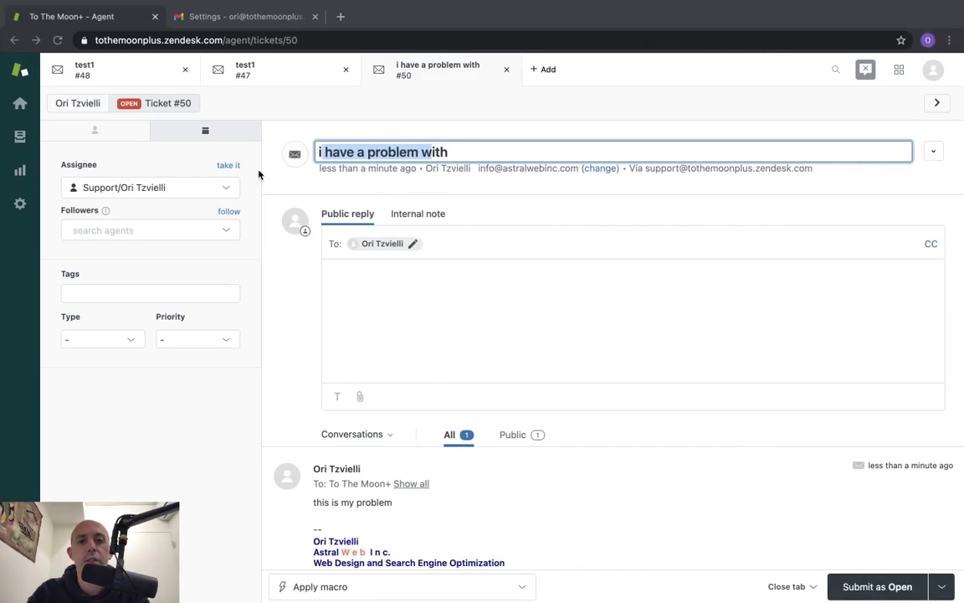
pyautogui.click(445, 327)
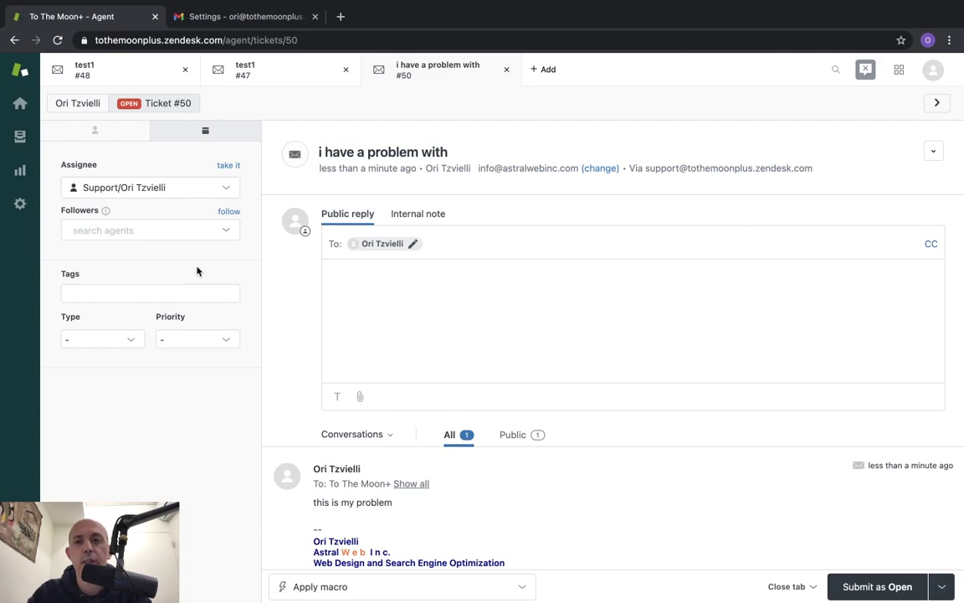
pyautogui.hotkey('ctrl', 'Left')
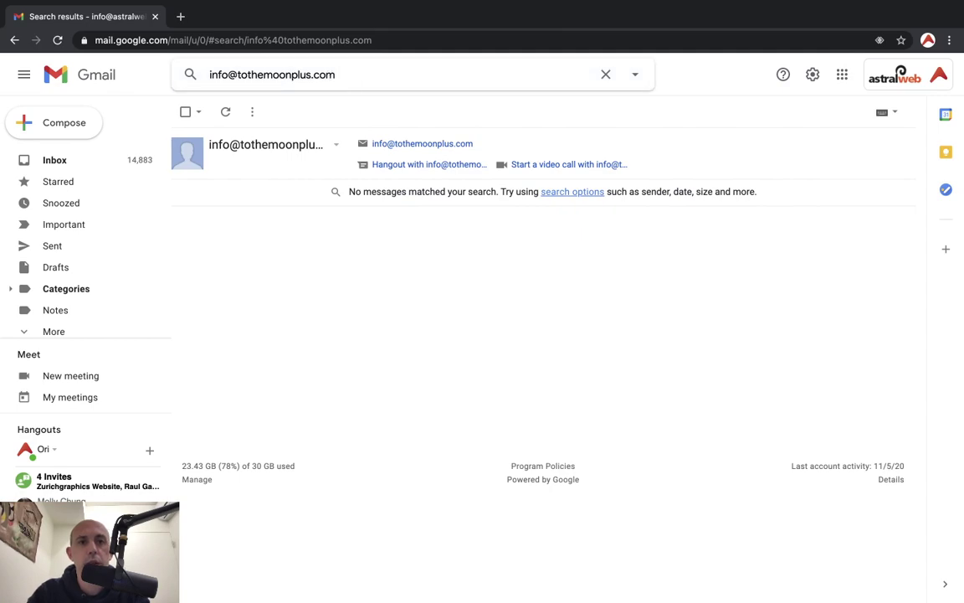
pyautogui.click(123, 167)
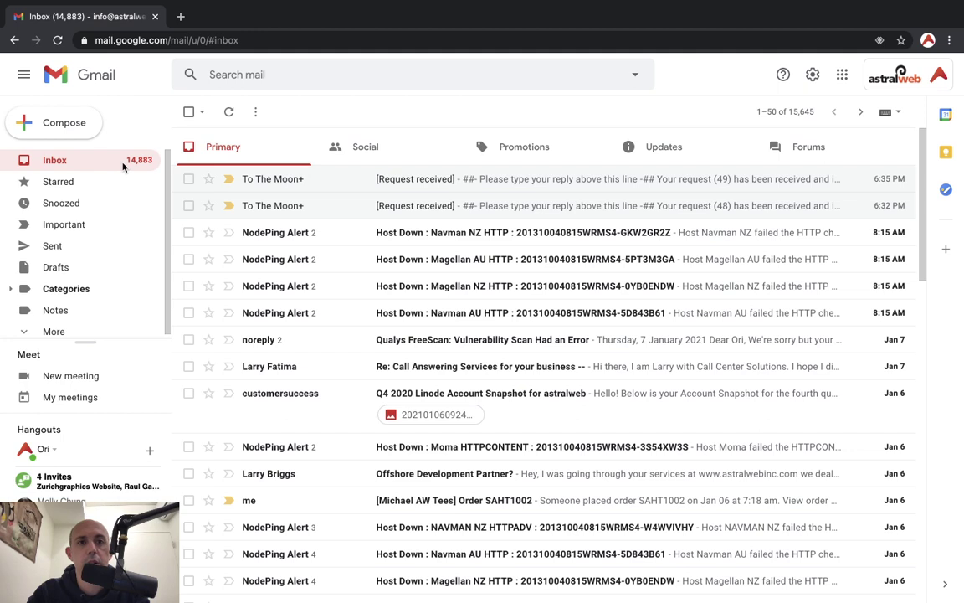
# Open the [Request received] email and highlight its subject and the request (50) text
pyautogui.click(383, 179)
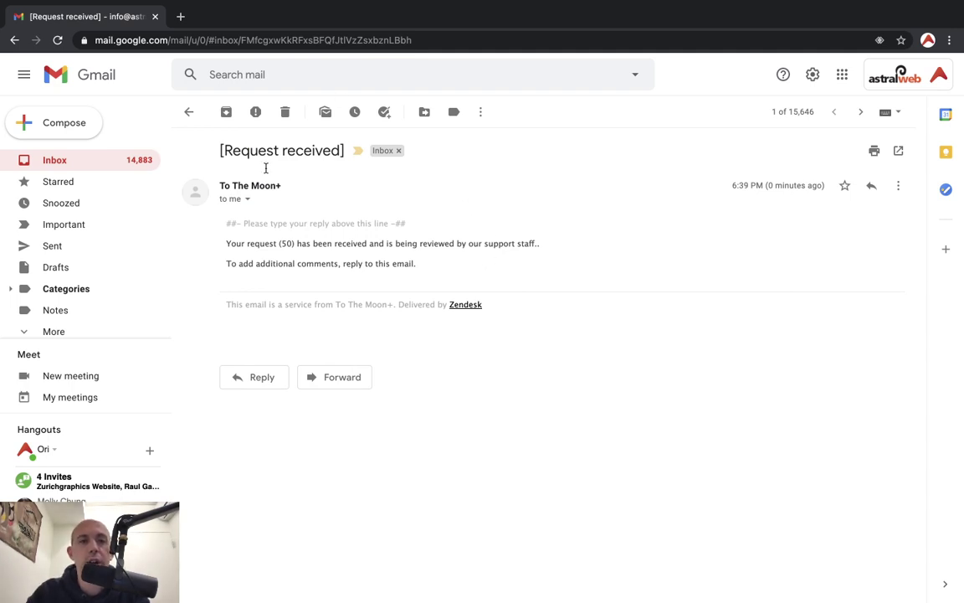
pyautogui.moveTo(224, 151); pyautogui.dragTo(339, 150)
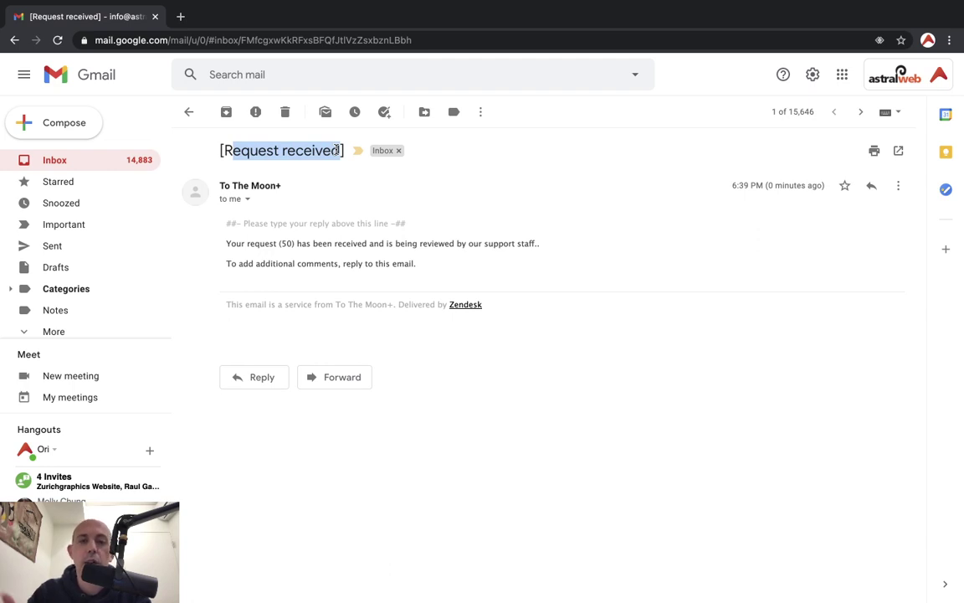
pyautogui.moveTo(339, 150); pyautogui.dragTo(340, 151)
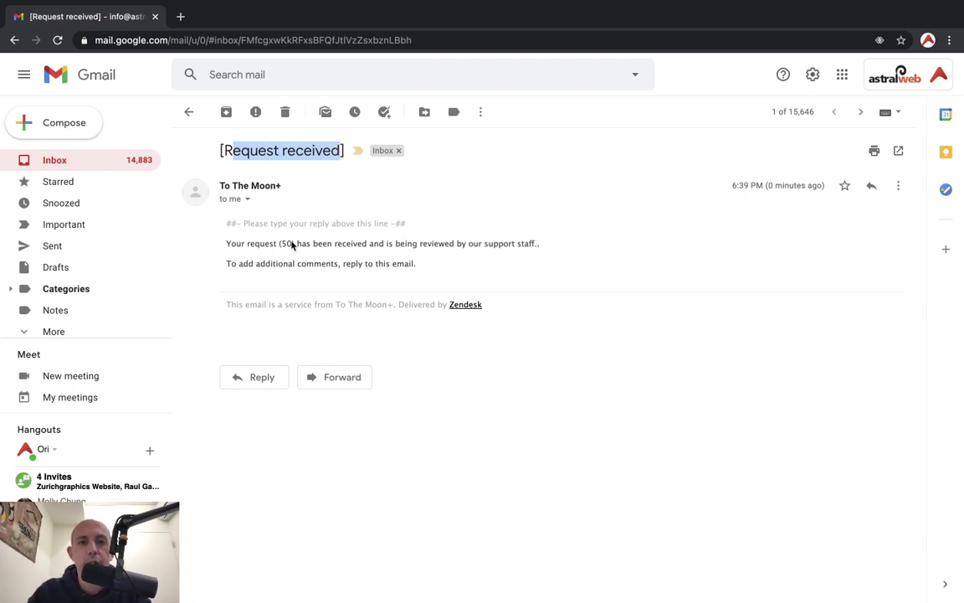
pyautogui.moveTo(248, 243); pyautogui.dragTo(306, 243)
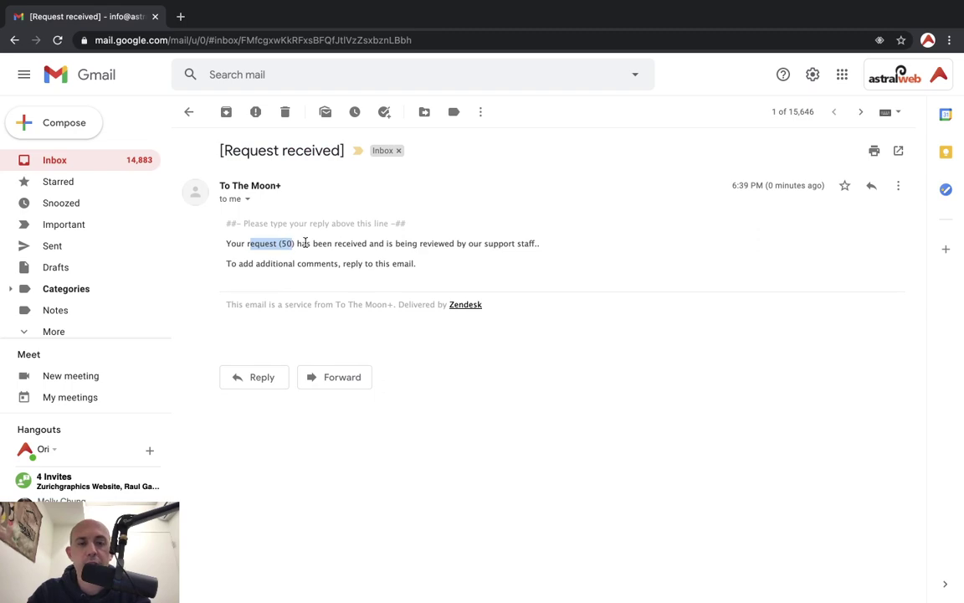
pyautogui.hotkey('ctrl', 'Right')
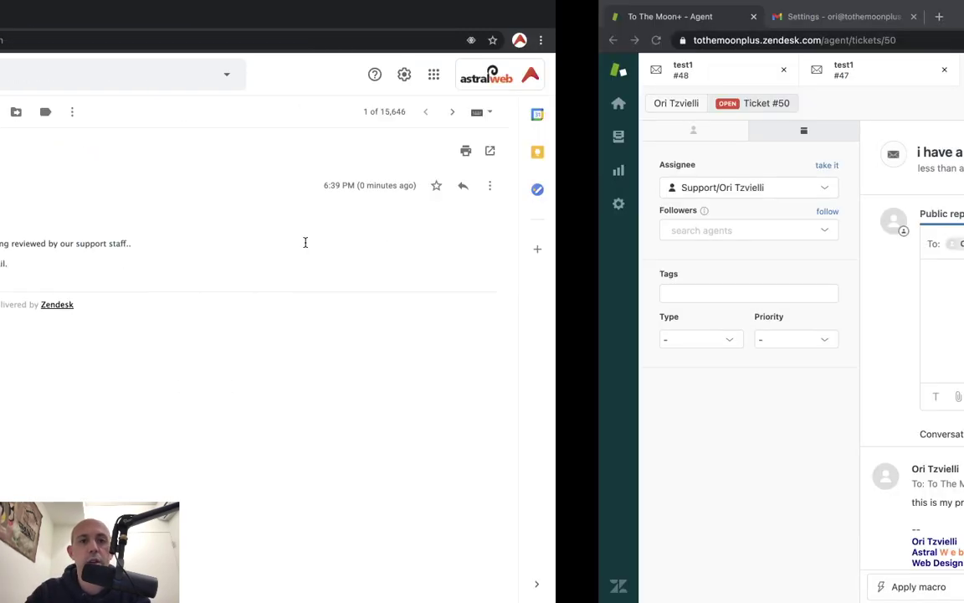
# Reply 'sorry about that' publicly on ticket #50 as Pending, then view the confirmation's sender details
pyautogui.write('sorry about that')
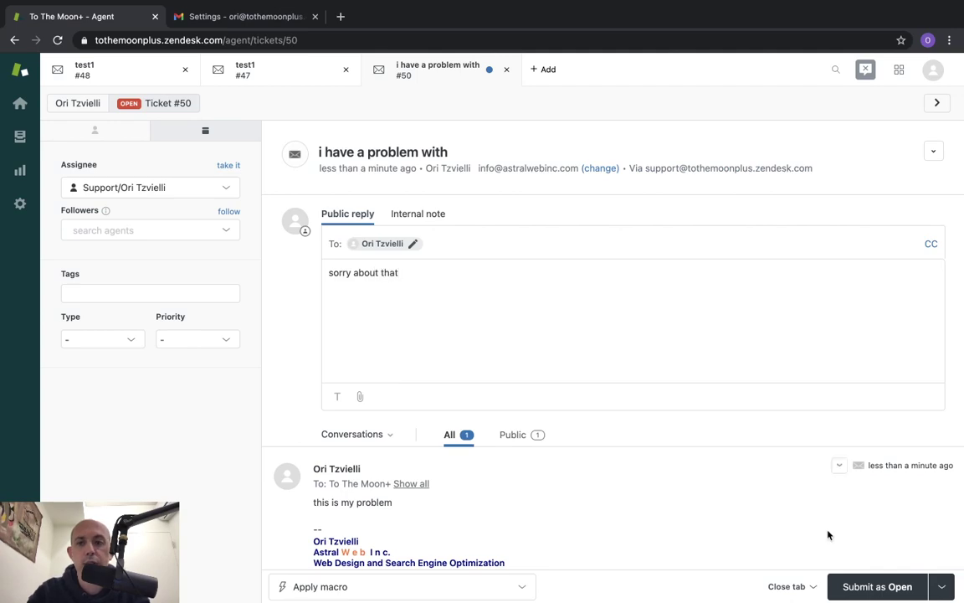
pyautogui.click(942, 586)
pyautogui.click(887, 529)
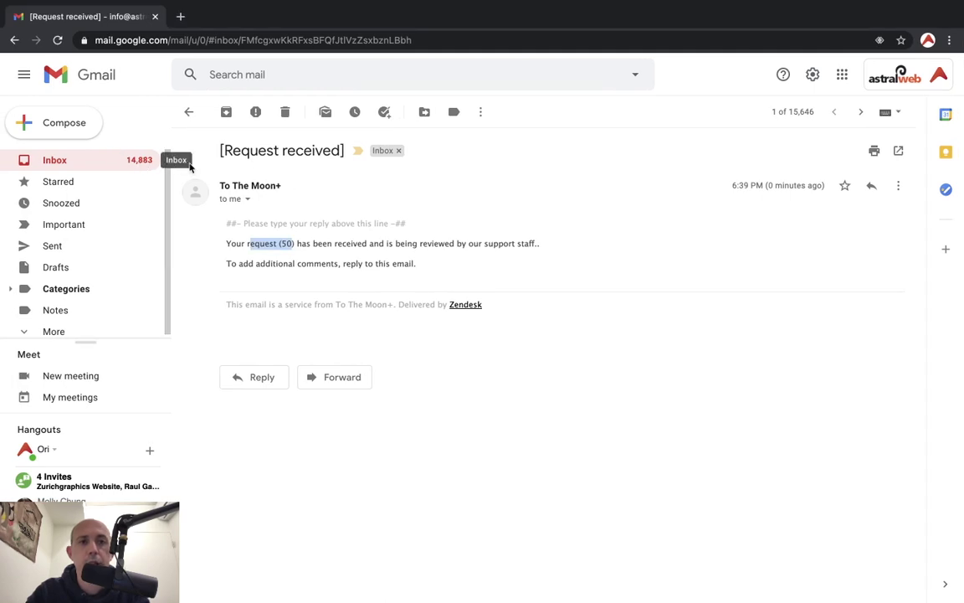
pyautogui.click(246, 199)
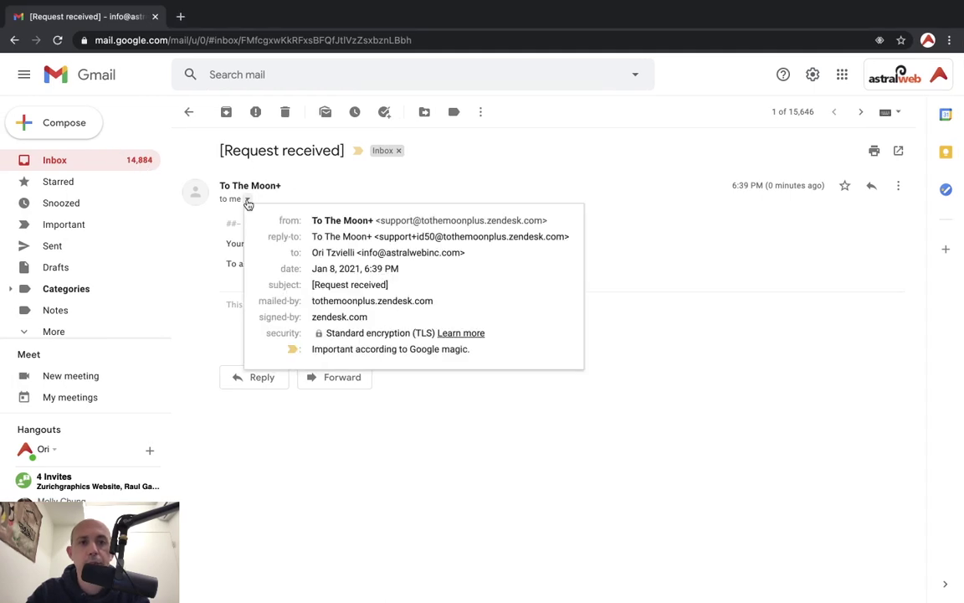
pyautogui.click(123, 160)
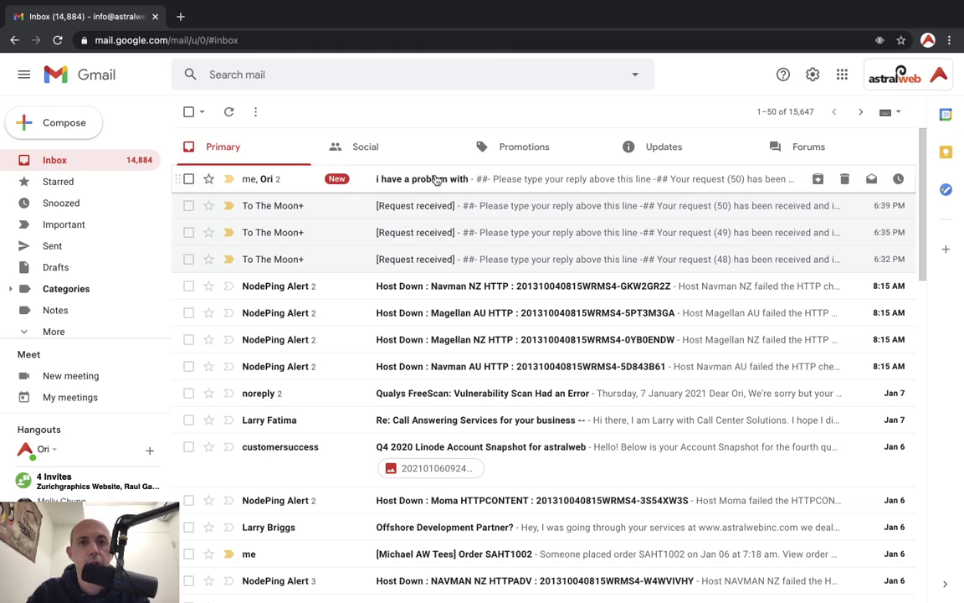
# Read the 'i have a problem with' thread, then highlight the [Request received] confirmation's subject and body
pyautogui.click(436, 178)
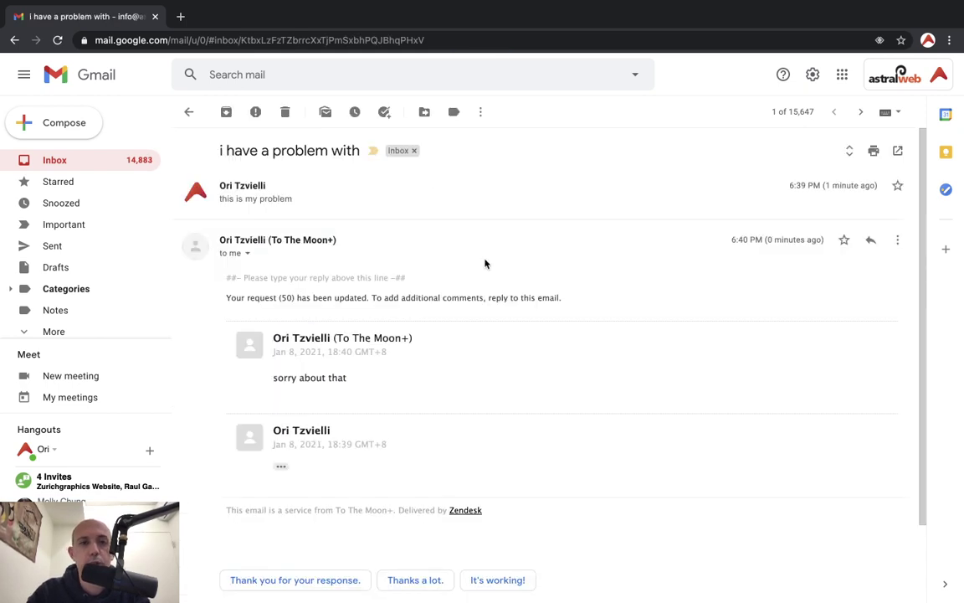
pyautogui.press('super+grave')
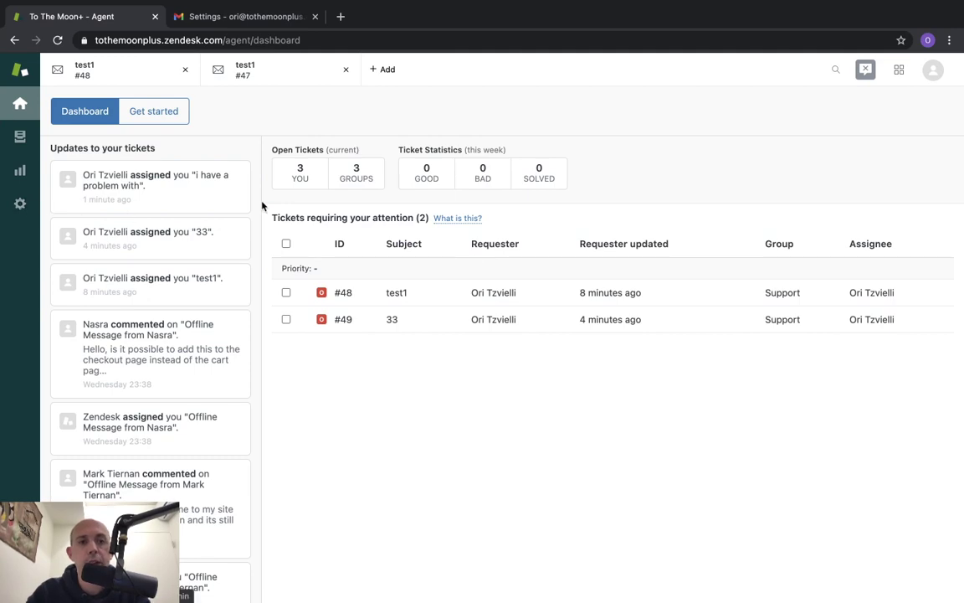
pyautogui.hotkey('ctrl', 'Left')
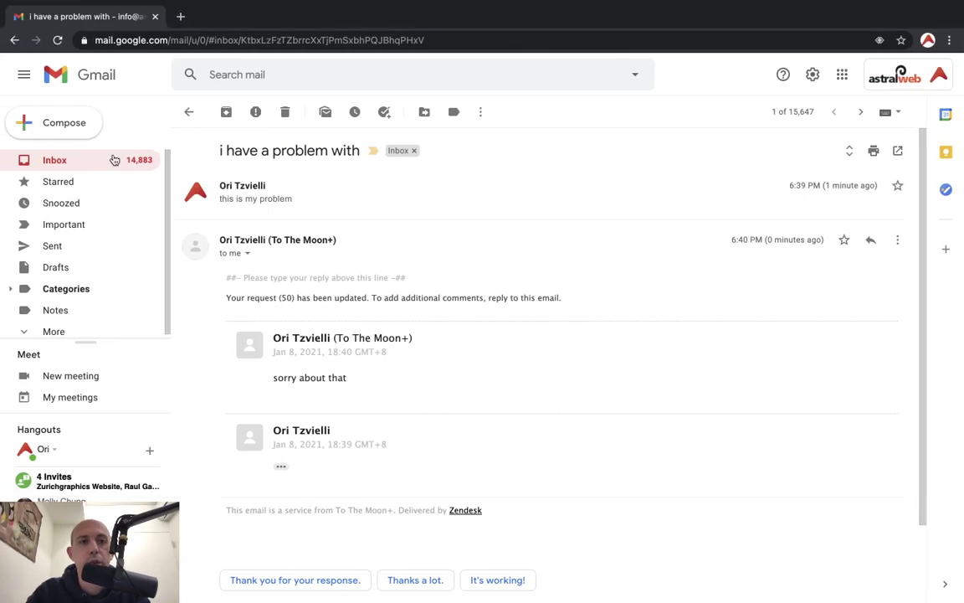
pyautogui.click(115, 160)
pyautogui.click(313, 204)
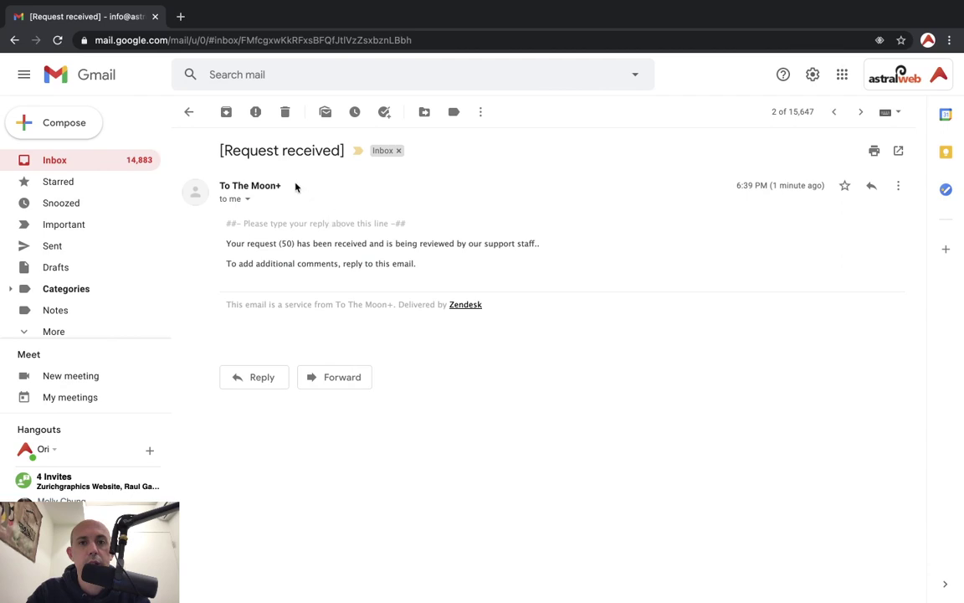
pyautogui.moveTo(220, 150); pyautogui.dragTo(339, 150)
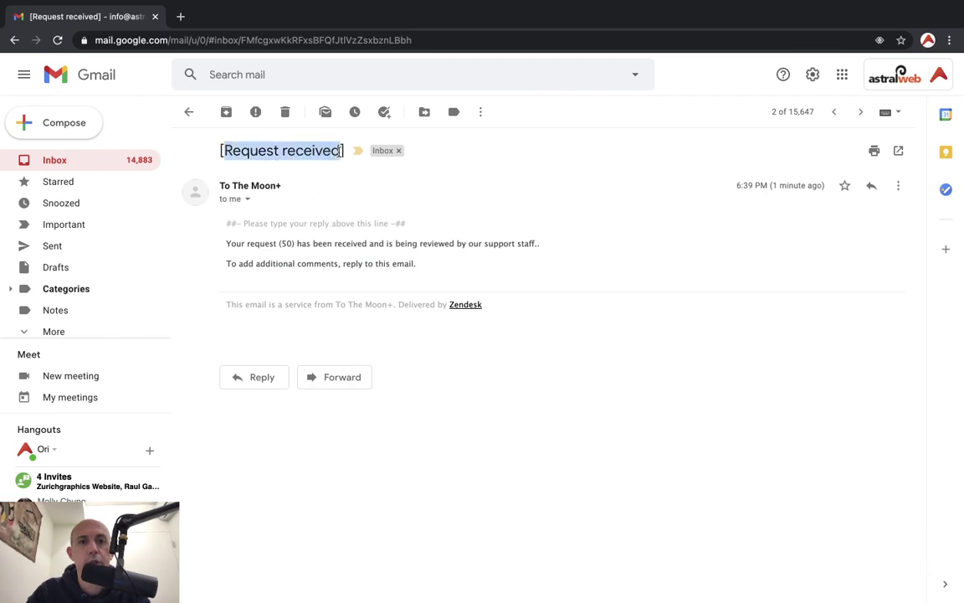
pyautogui.moveTo(280, 243); pyautogui.dragTo(399, 263)
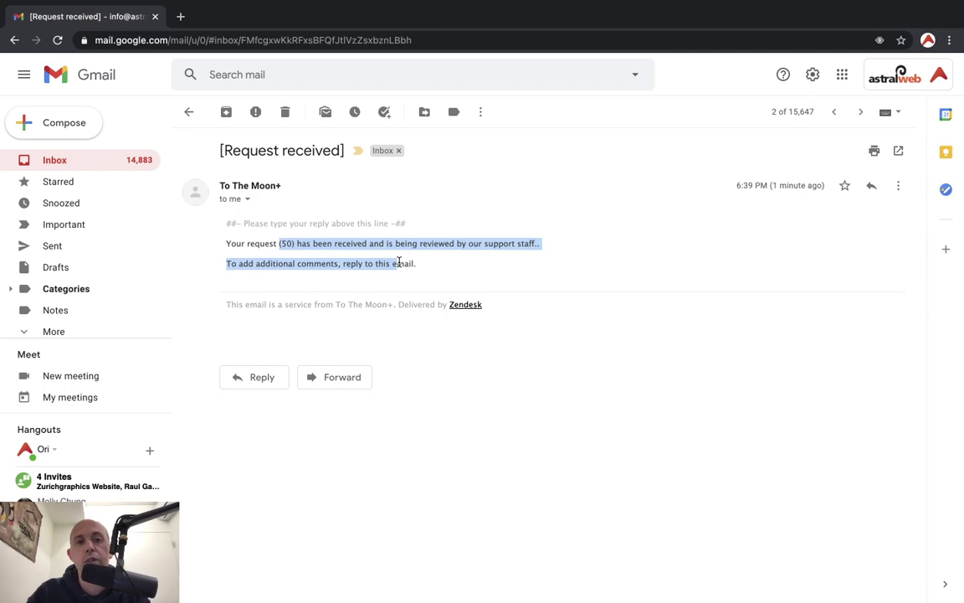
pyautogui.hotkey('ctrl', 'Right')
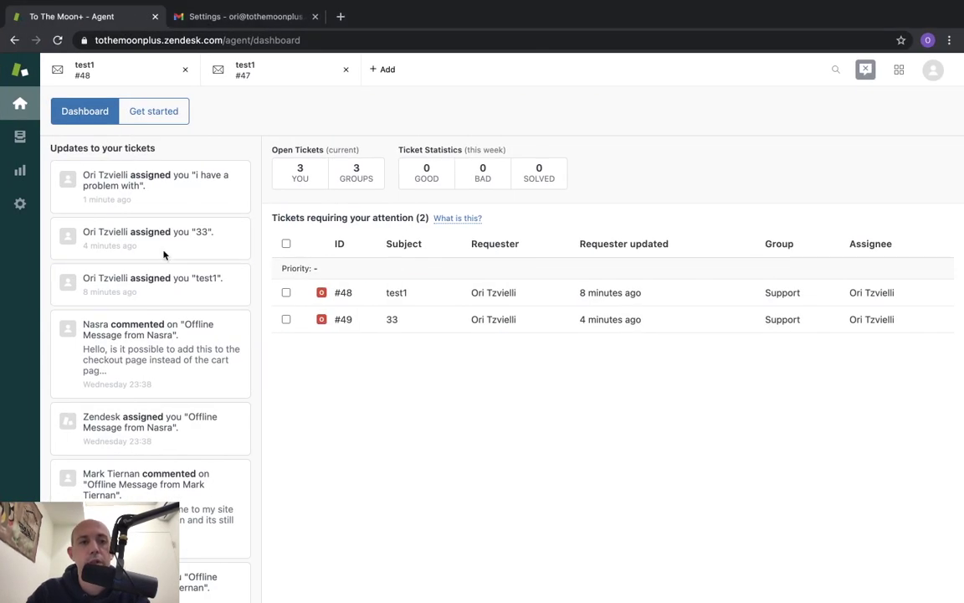
# Open the 'Notify requester and CCs of received request' trigger under Business Rules > Triggers
pyautogui.click(21, 204)
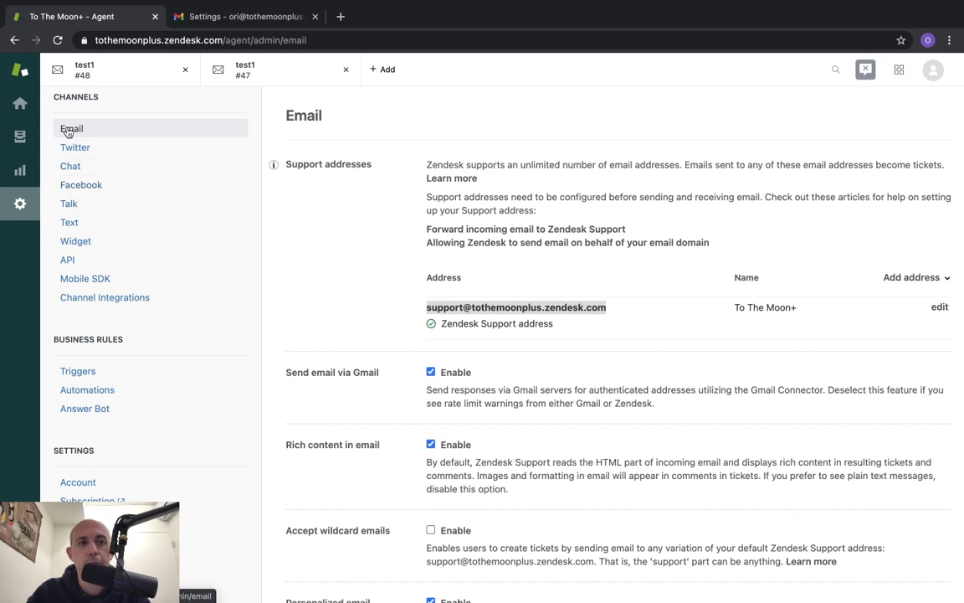
pyautogui.scroll(-1, 254, 258)
pyautogui.click(79, 337)
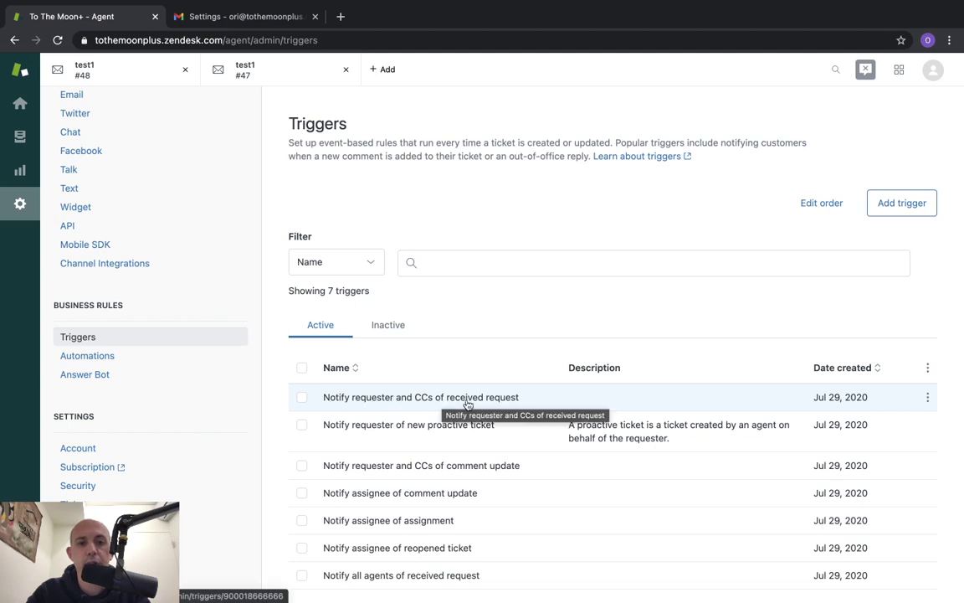
pyautogui.click(496, 400)
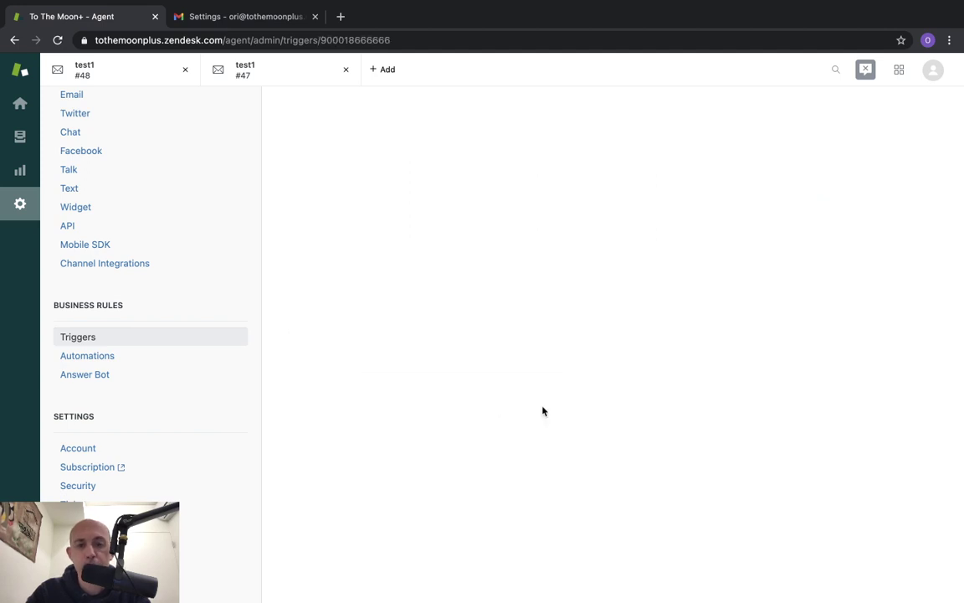
pyautogui.scroll(-10, 542, 405)
pyautogui.scroll(3, 542, 408)
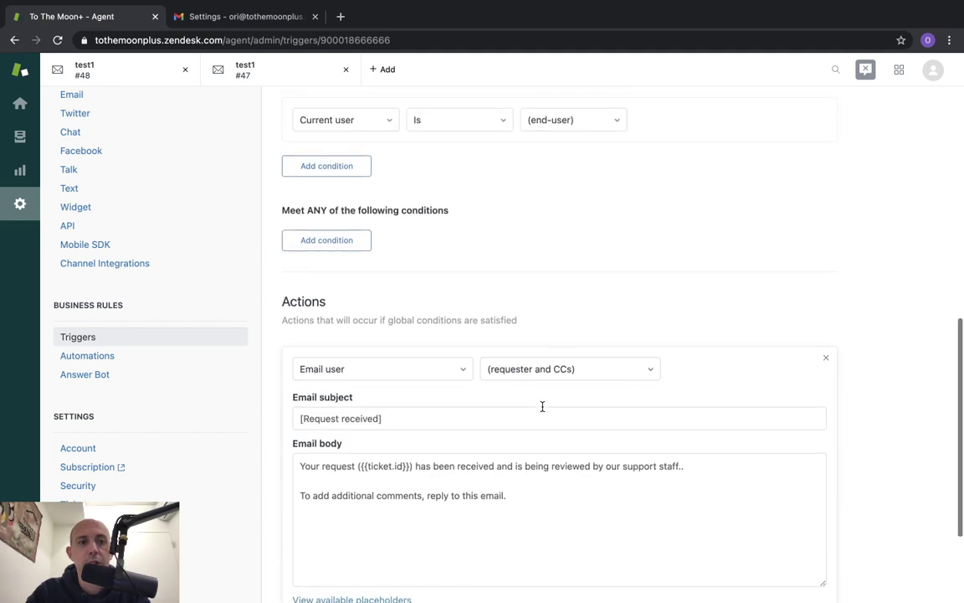
pyautogui.scroll(-3, 542, 410)
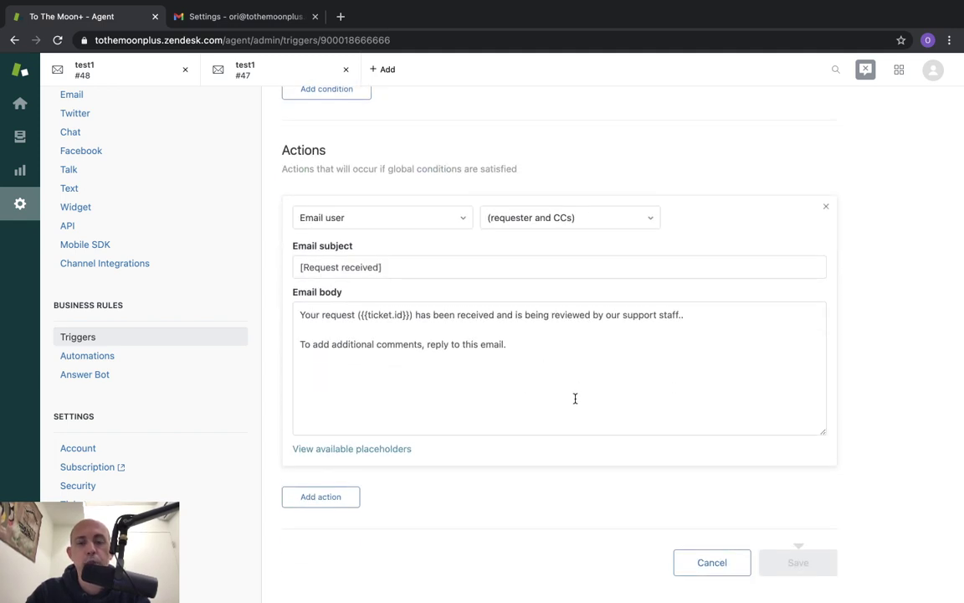
pyautogui.moveTo(574, 395); pyautogui.dragTo(288, 296)
# Compare the trigger's email body with the [Request received] confirmation received in Gmail
pyautogui.click(523, 329)
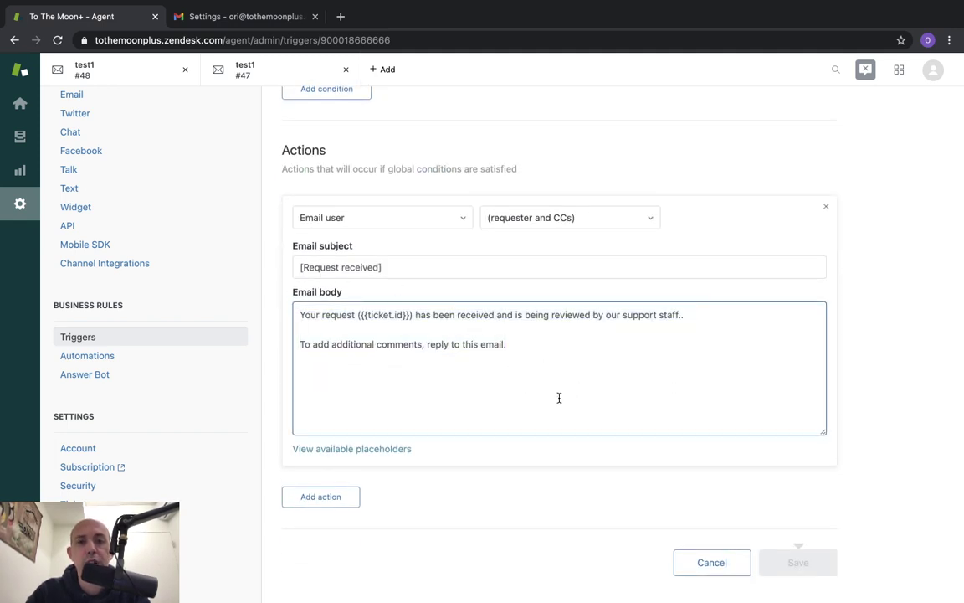
pyautogui.hotkey('ctrl', 'Left')
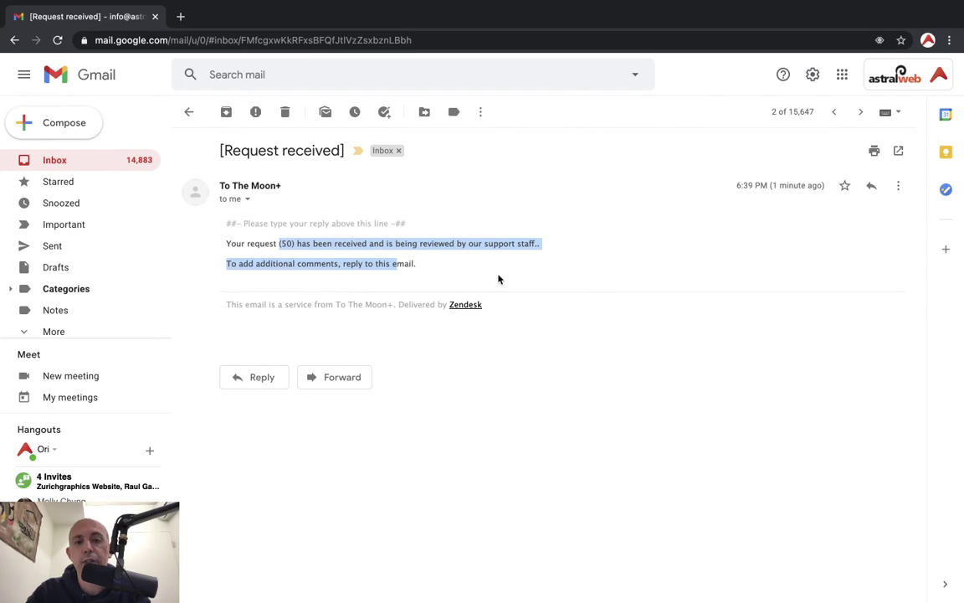
pyautogui.hotkey('ctrl', 'Right')
pyautogui.click(534, 348)
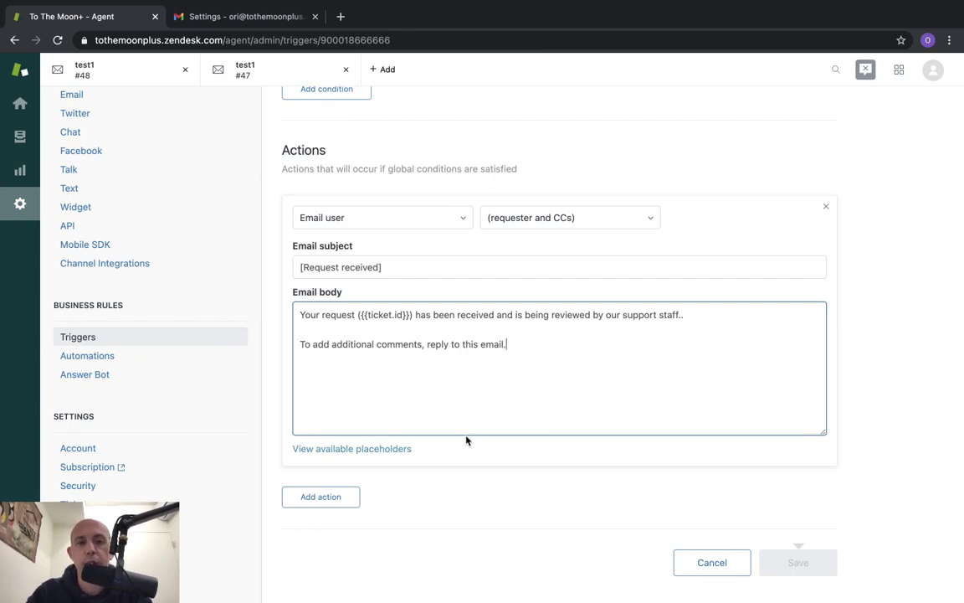
pyautogui.scroll(5, 466, 438)
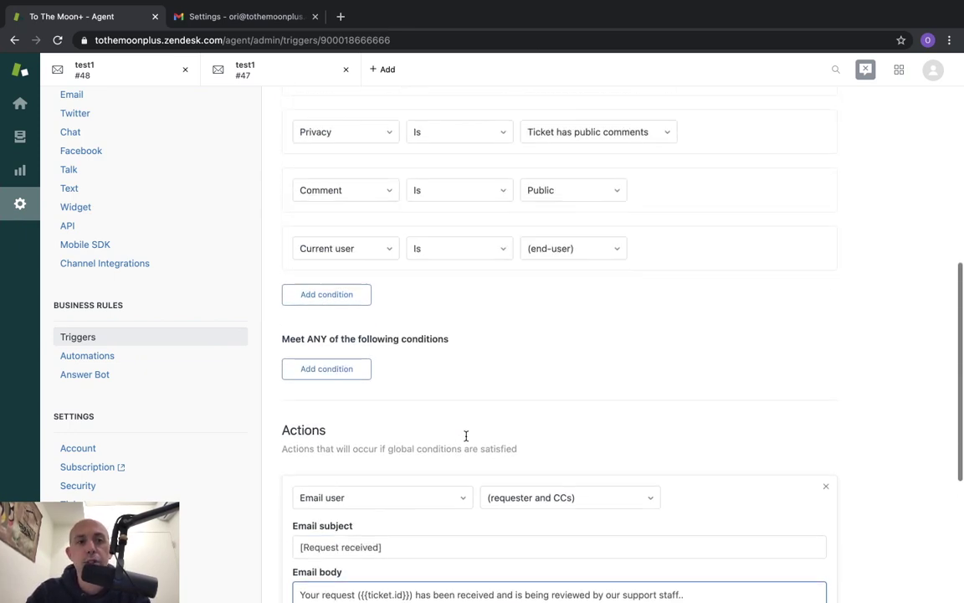
pyautogui.scroll(2, 193, 275)
pyautogui.scroll(1, 184, 272)
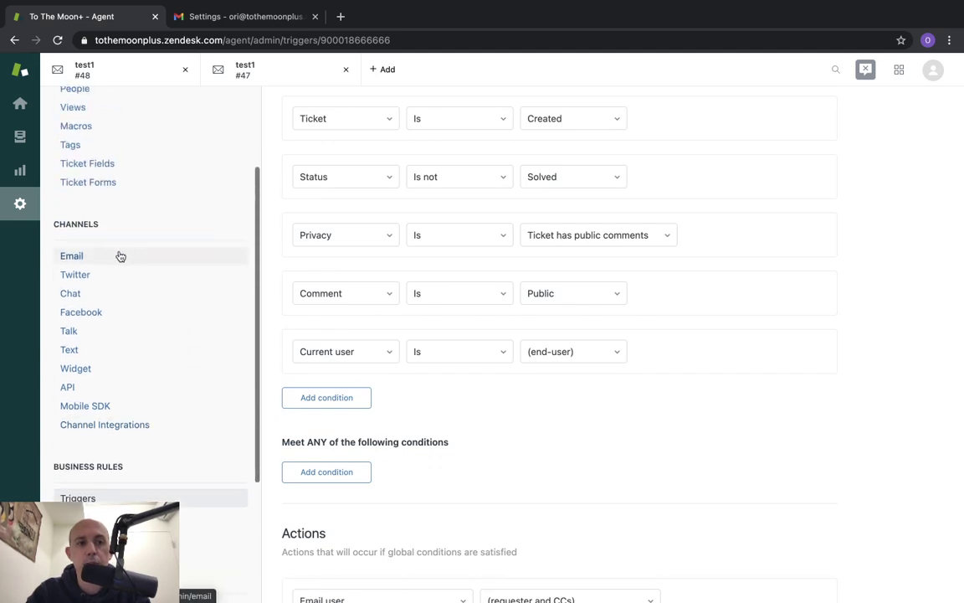
# Preview the Connect existing address option in Email settings, then reopen the Add address choices
pyautogui.click(118, 254)
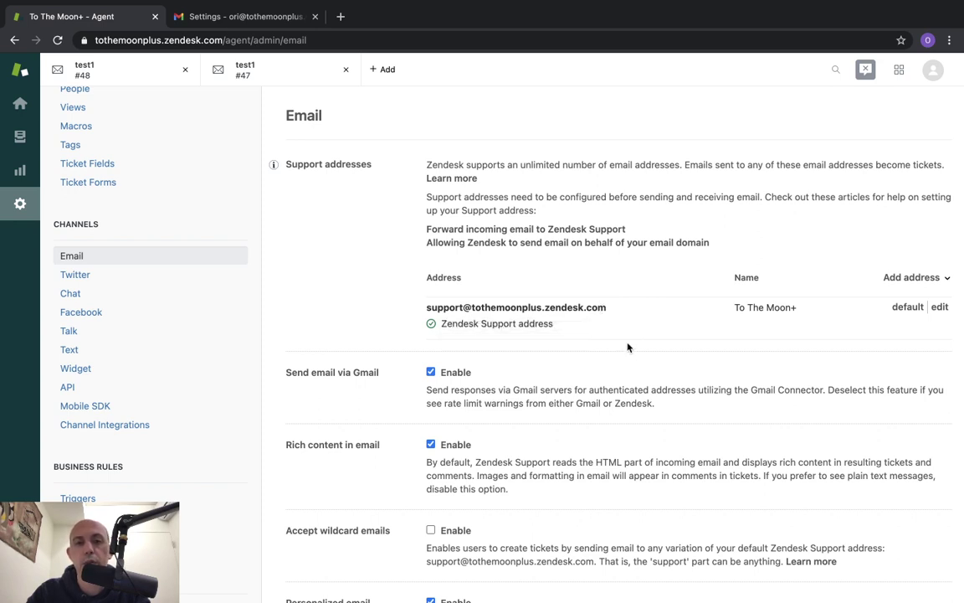
pyautogui.click(910, 280)
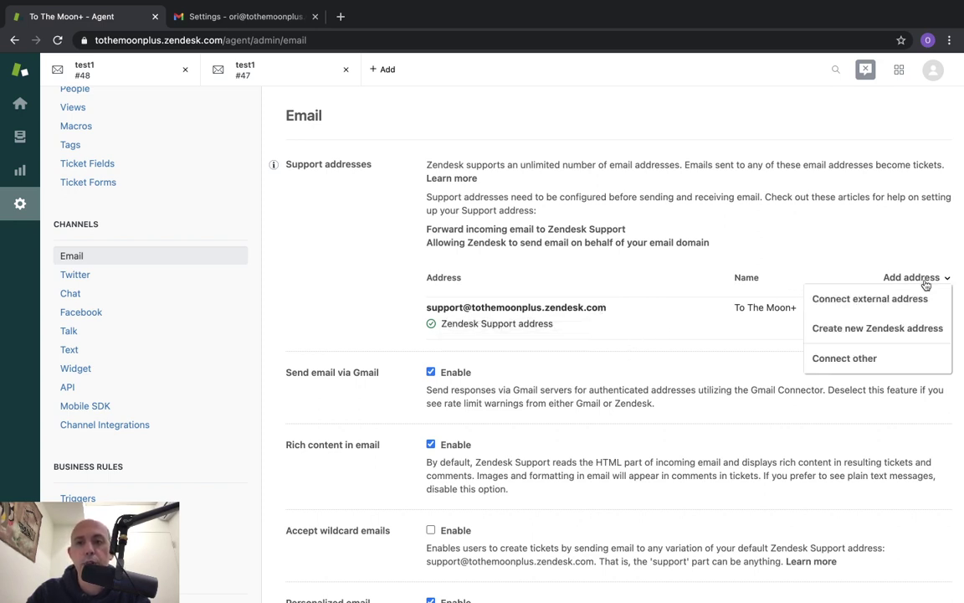
pyautogui.click(835, 303)
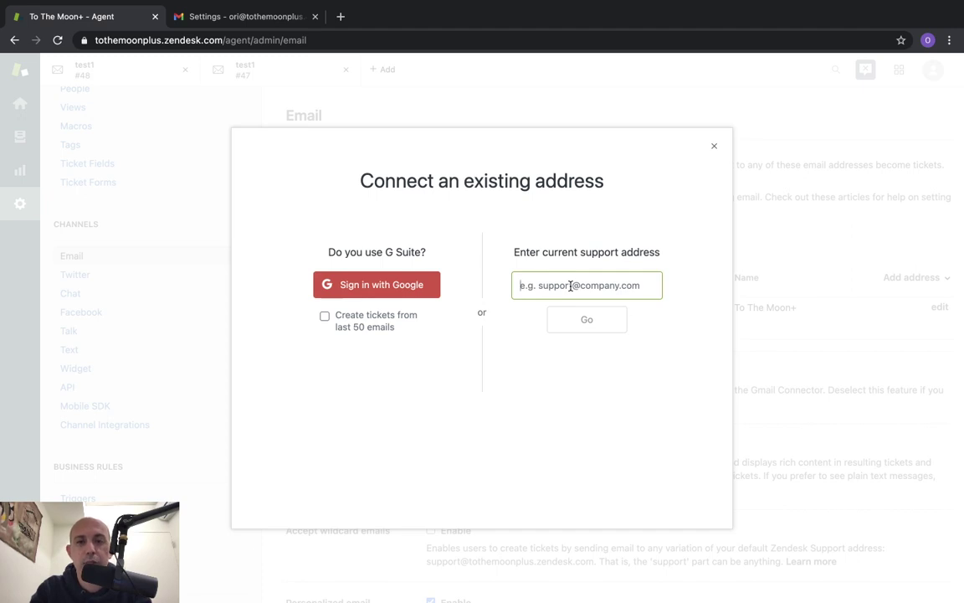
pyautogui.click(714, 147)
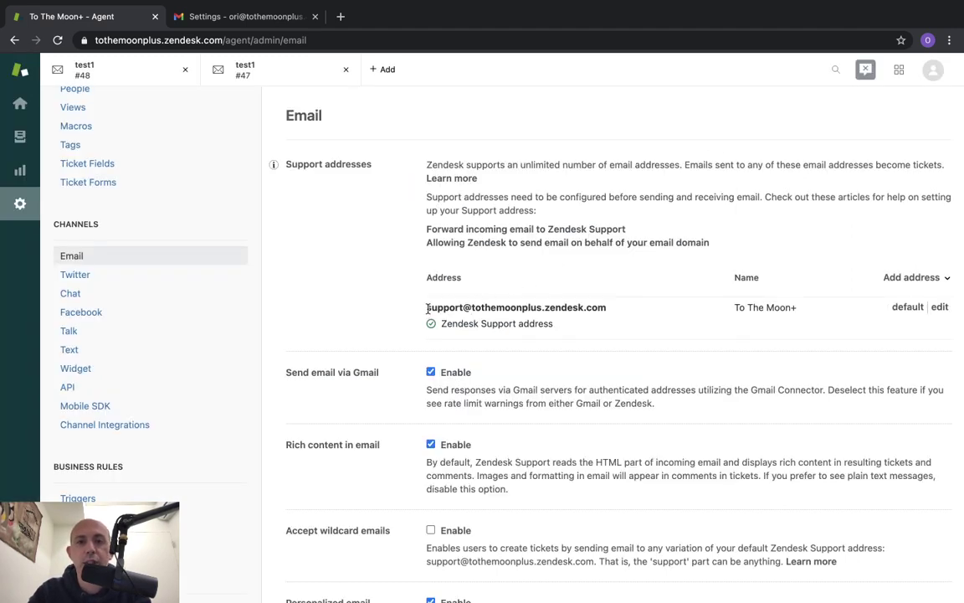
pyautogui.moveTo(428, 308); pyautogui.dragTo(598, 307)
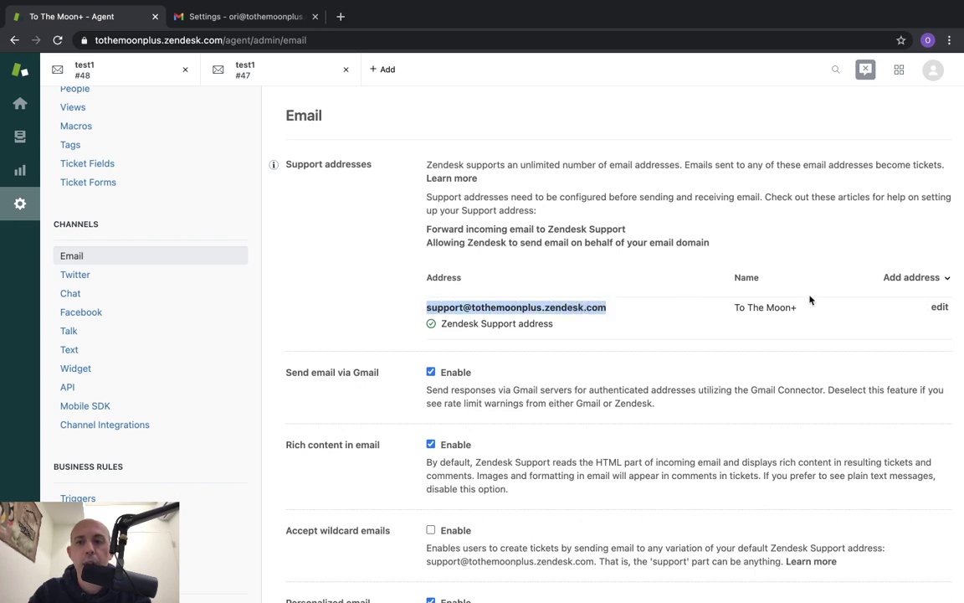
pyautogui.click(937, 277)
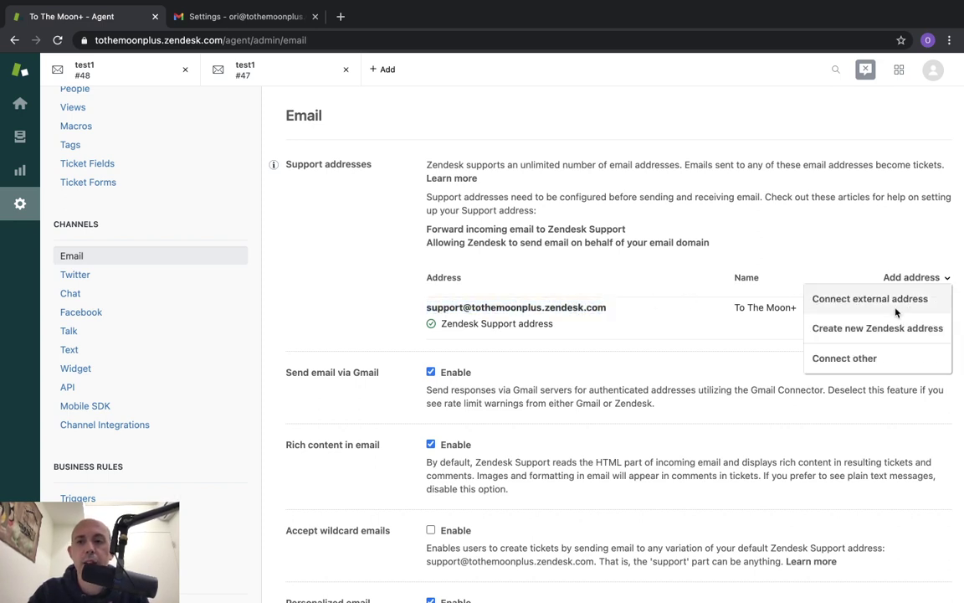
pyautogui.click(801, 299)
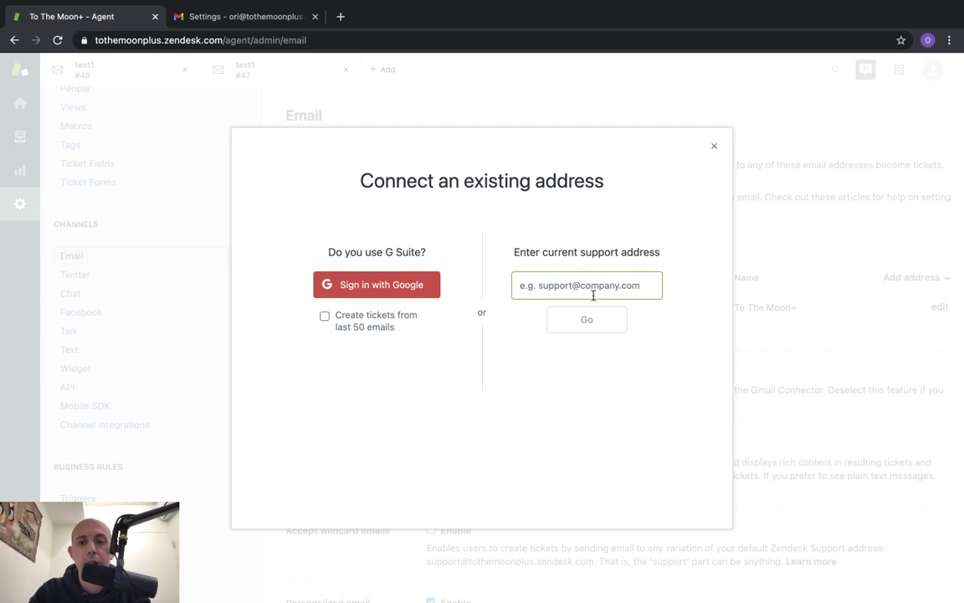
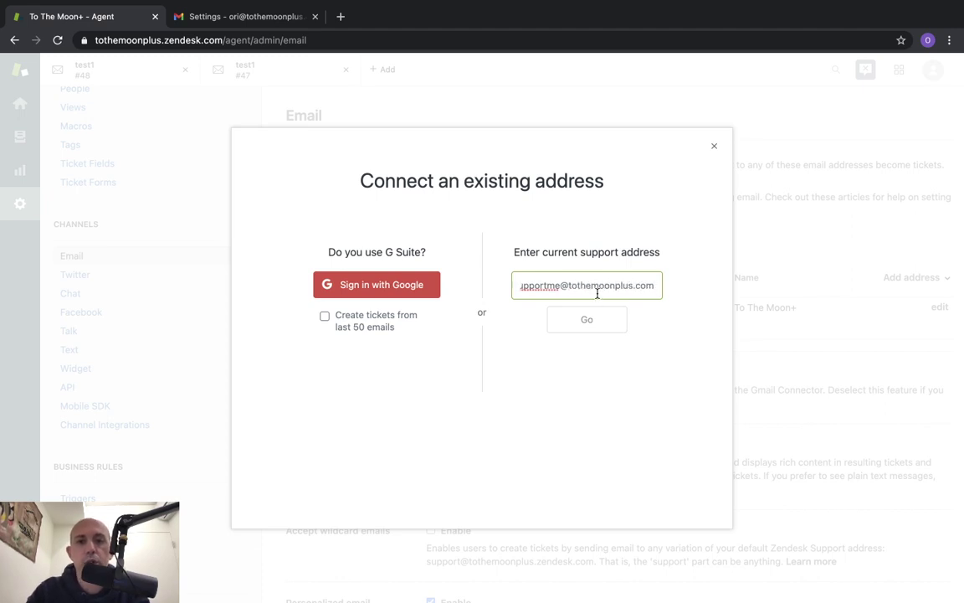
pyautogui.tripleClick(597, 291)
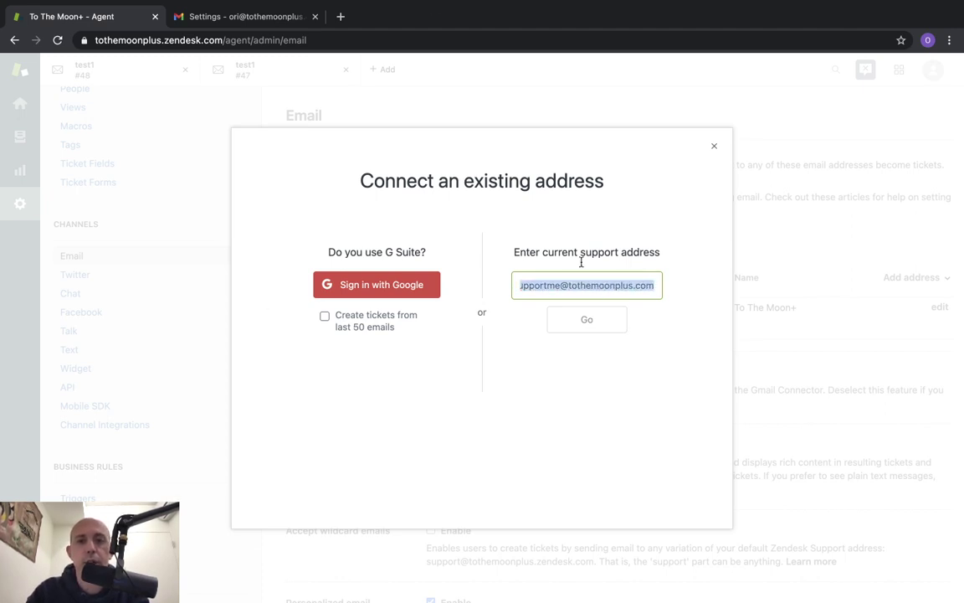
pyautogui.click(588, 321)
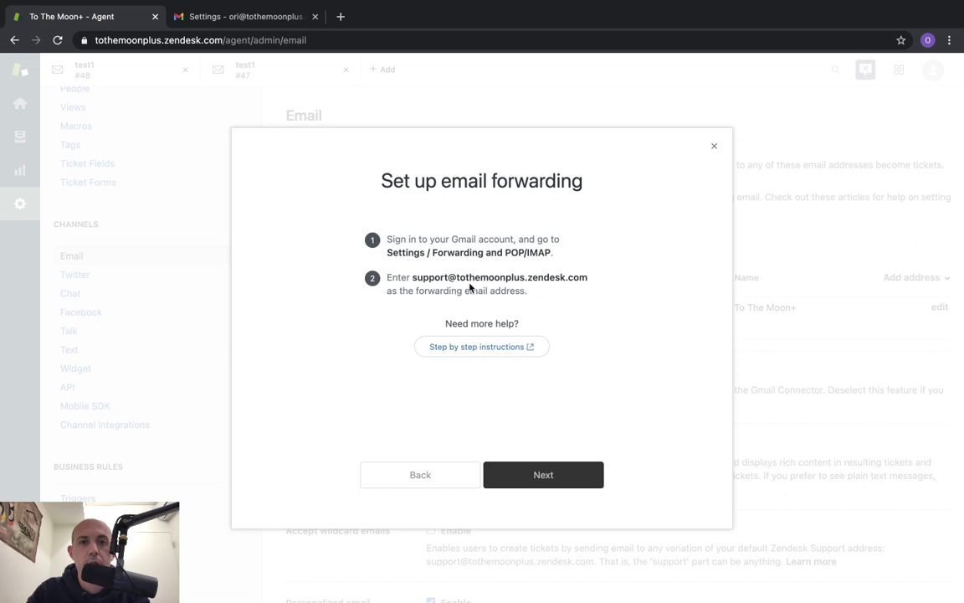
pyautogui.click(420, 474)
pyautogui.click(521, 284)
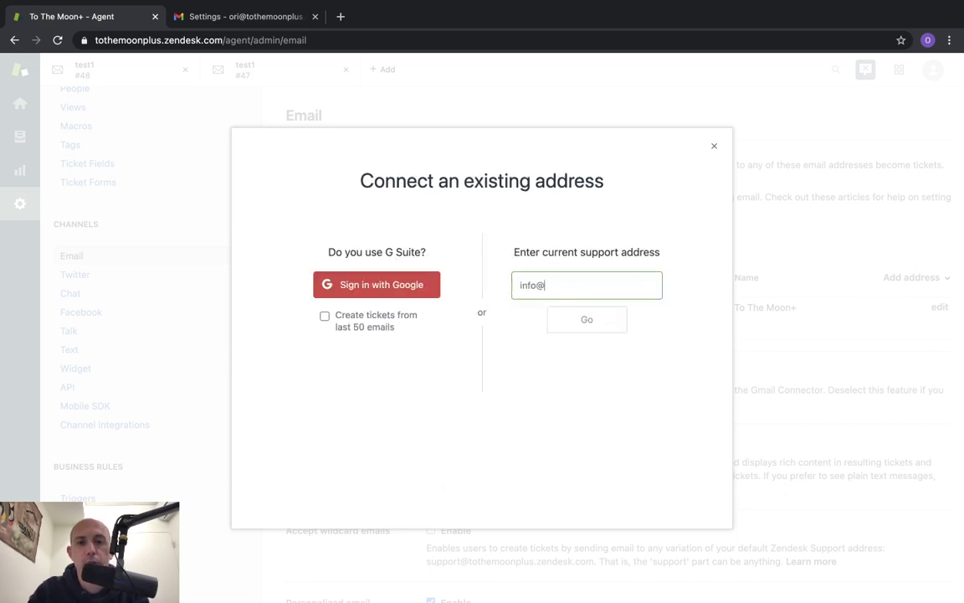
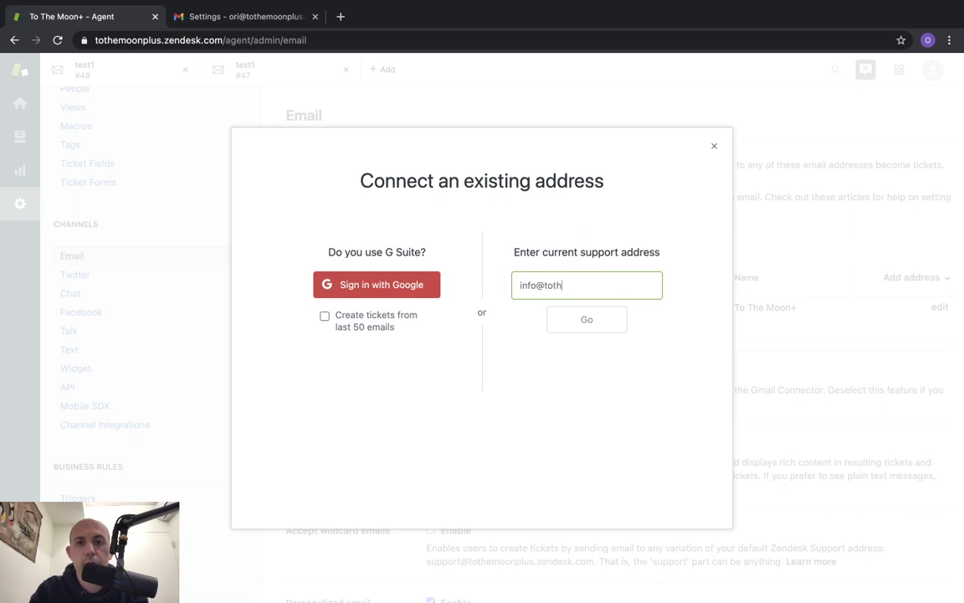
pyautogui.hotkey('ctrl', 'a')
pyautogui.press('super+c')
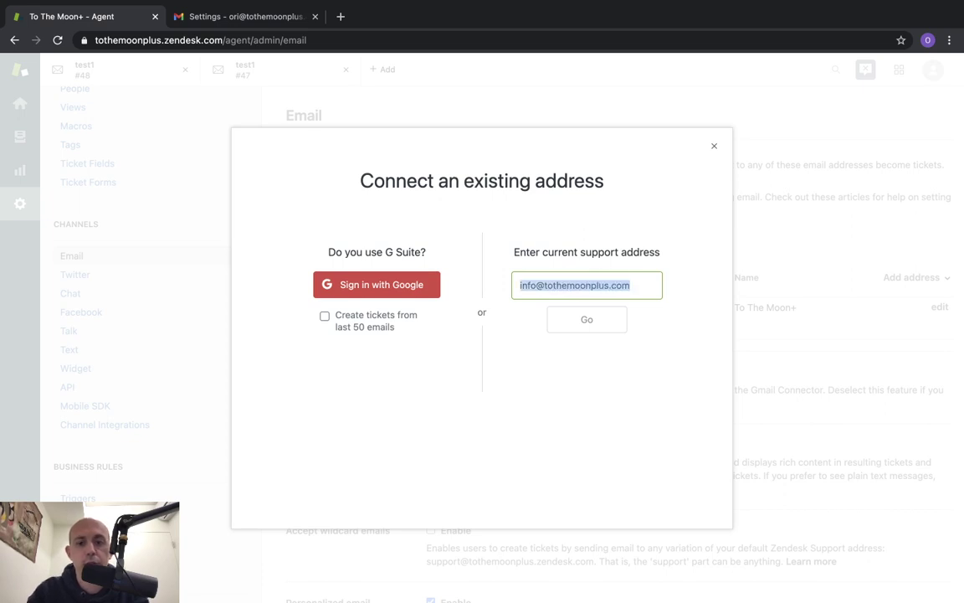
pyautogui.click(606, 324)
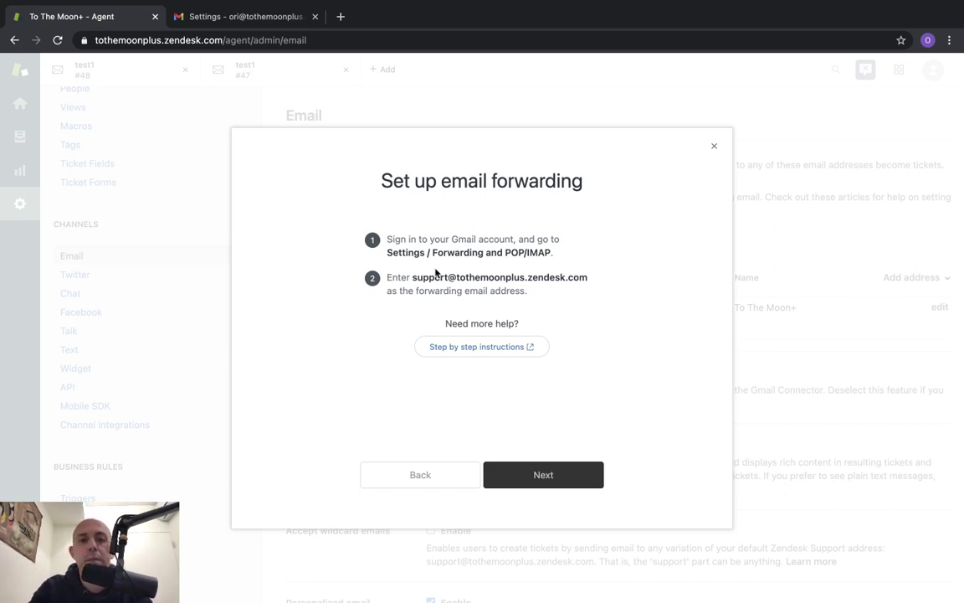
# Copy the Zendesk forwarding address, then open Gmail's full settings
pyautogui.moveTo(416, 281); pyautogui.dragTo(585, 278)
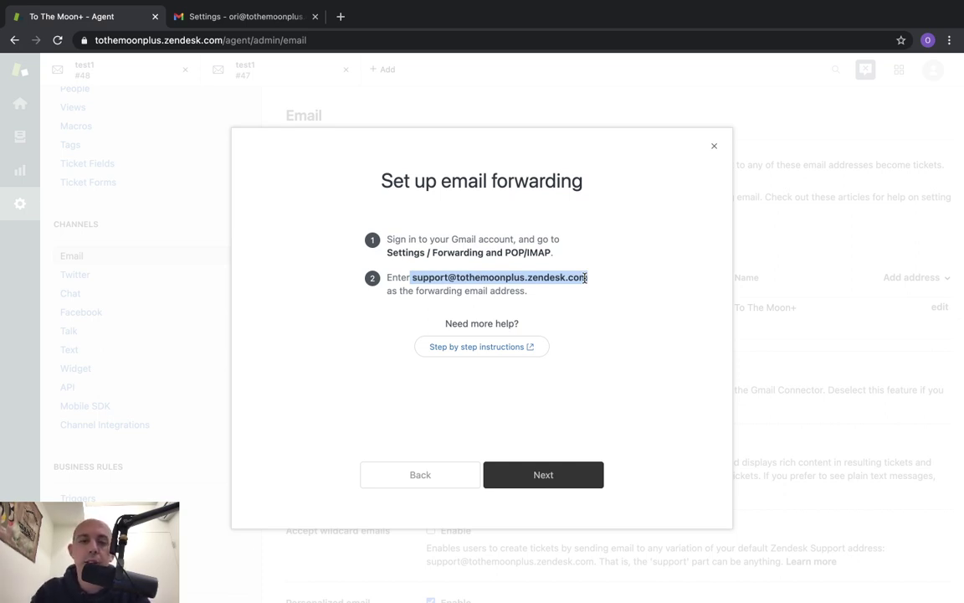
pyautogui.click(534, 484)
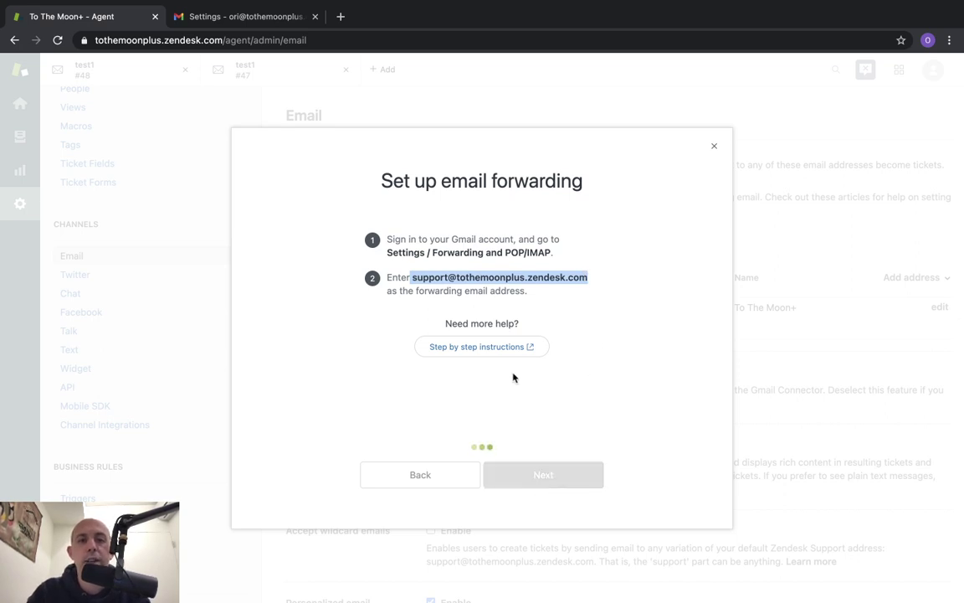
pyautogui.click(262, 18)
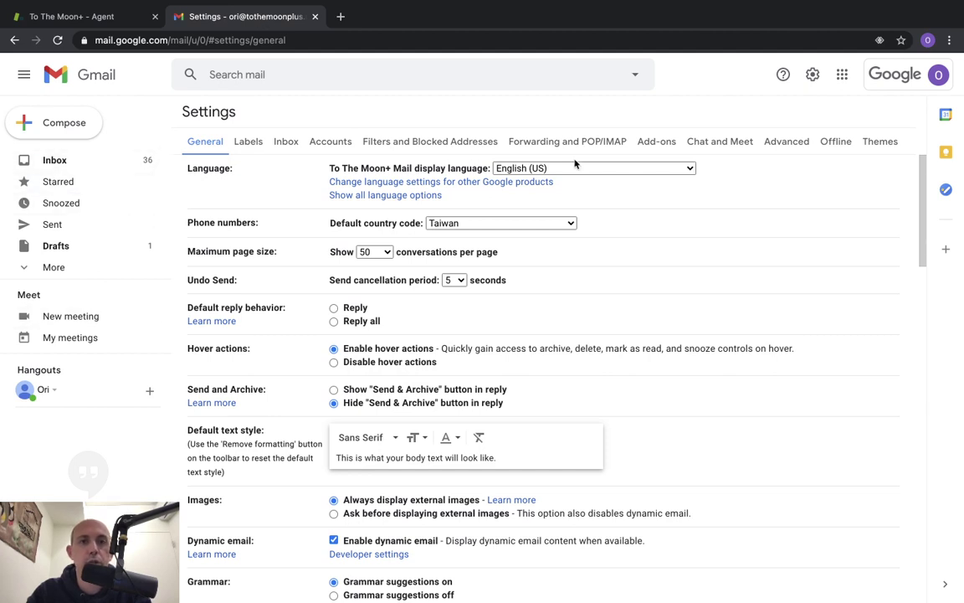
pyautogui.click(102, 161)
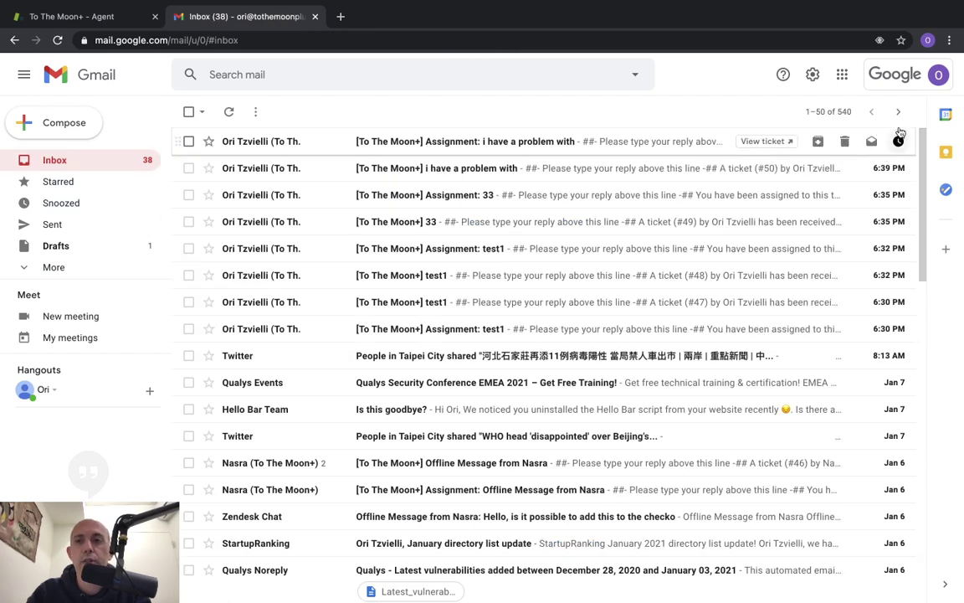
pyautogui.click(812, 75)
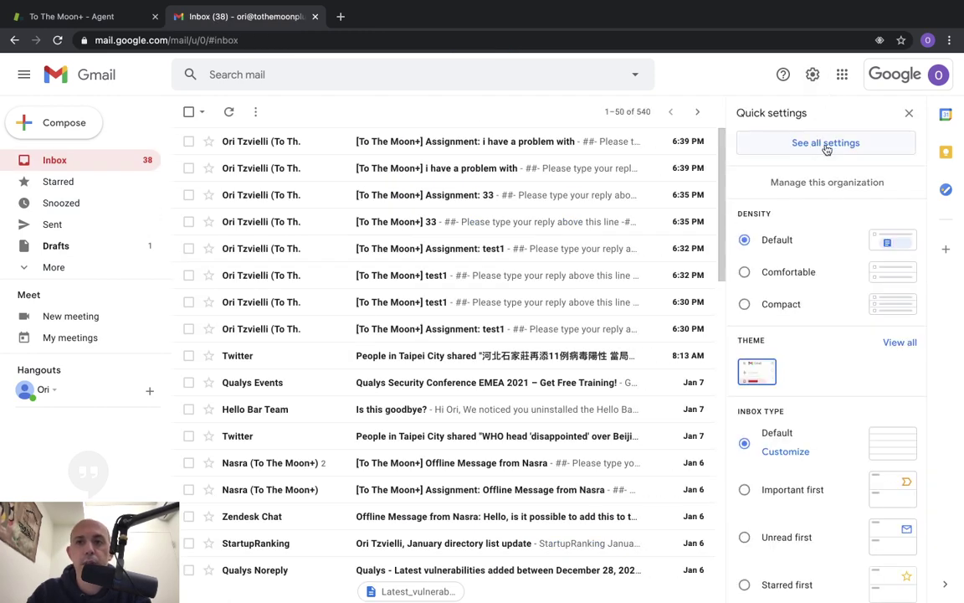
pyautogui.click(826, 143)
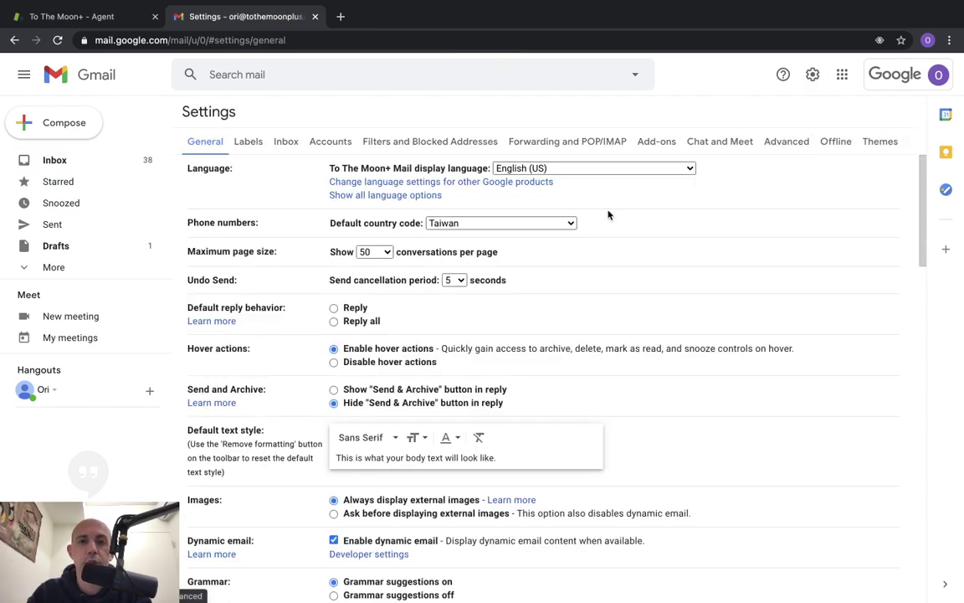
# Start adding a new forwarding address under Gmail's Forwarding and POP/IMAP settings
pyautogui.click(544, 141)
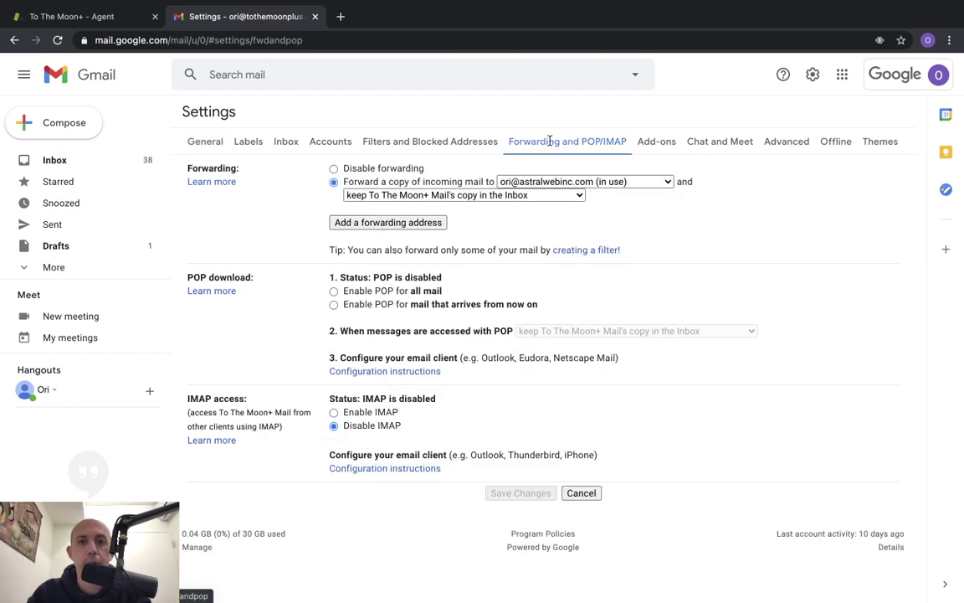
pyautogui.click(435, 222)
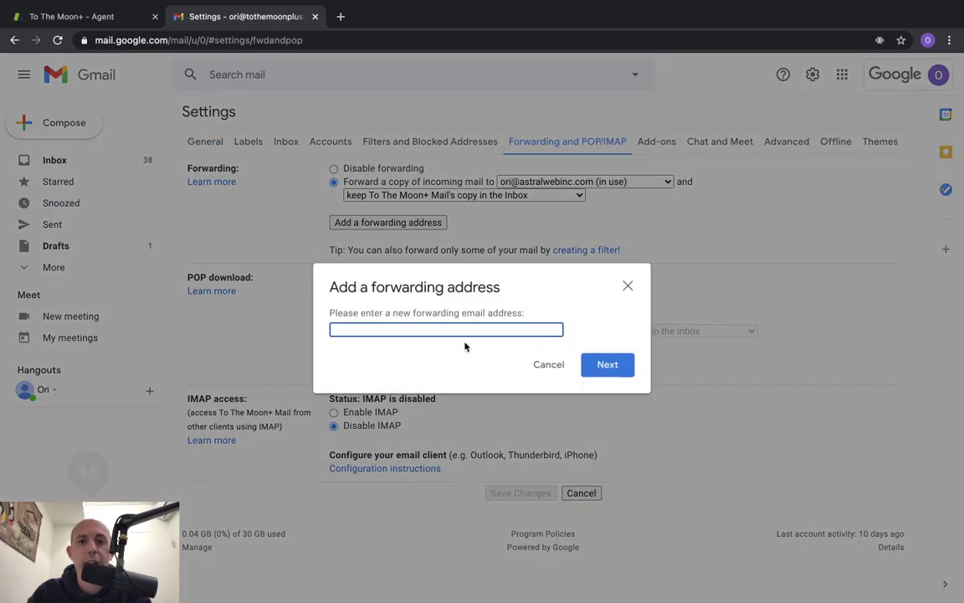
pyautogui.press('super+v')
pyautogui.press('super+z')
pyautogui.hotkey('ctrl', 'Left')
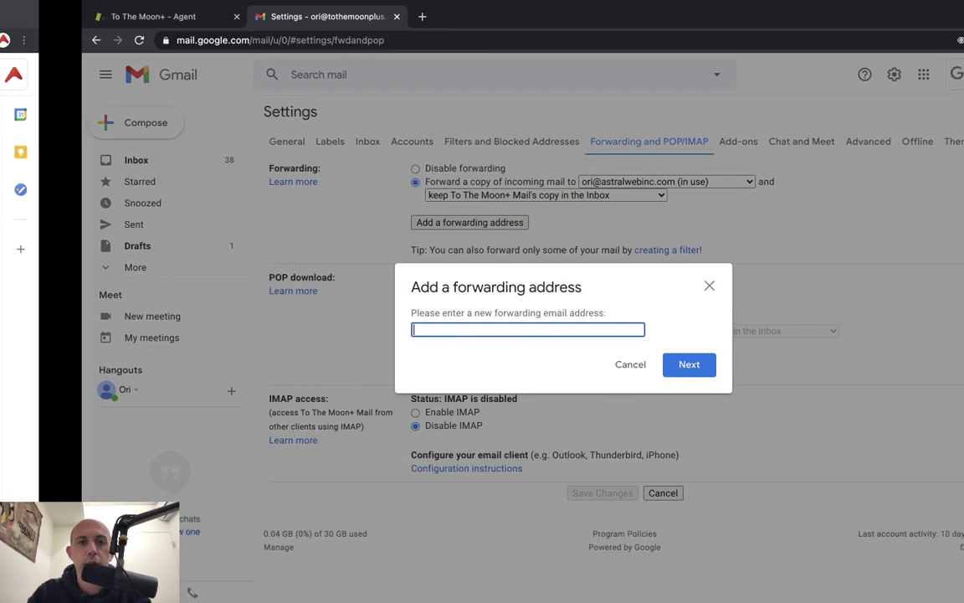
pyautogui.click(92, 16)
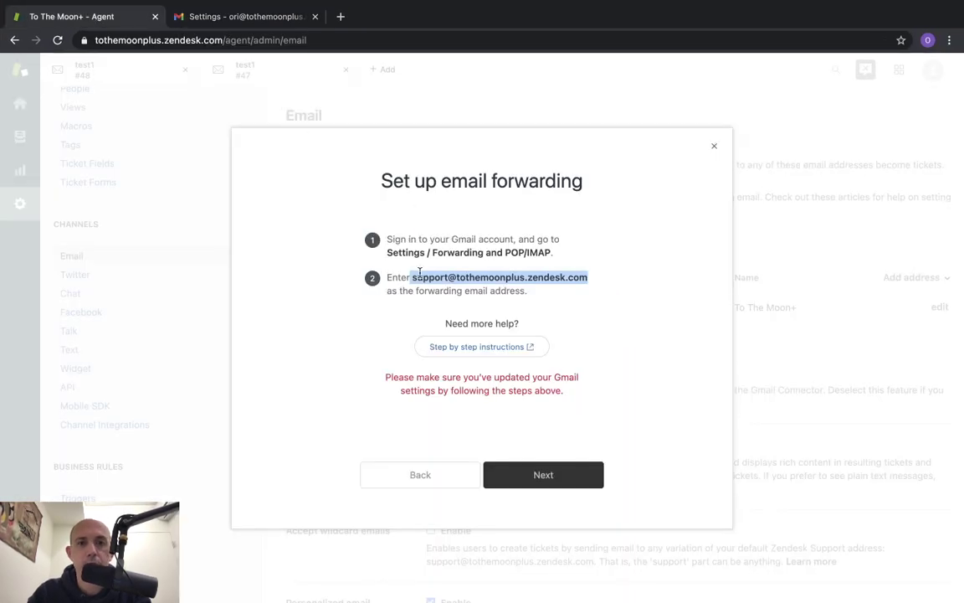
pyautogui.moveTo(412, 276); pyautogui.dragTo(609, 283)
pyautogui.press('super+c')
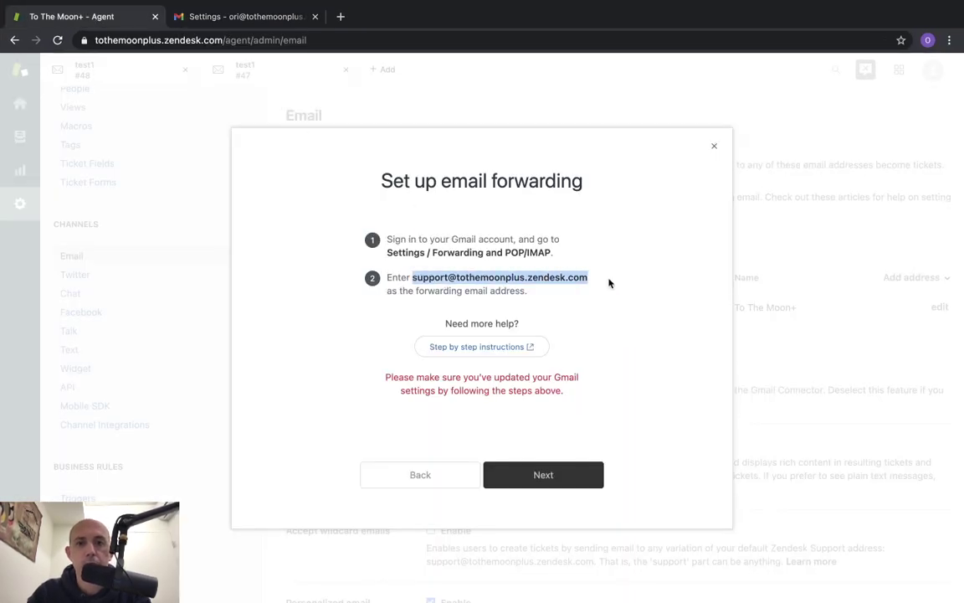
pyautogui.click(277, 17)
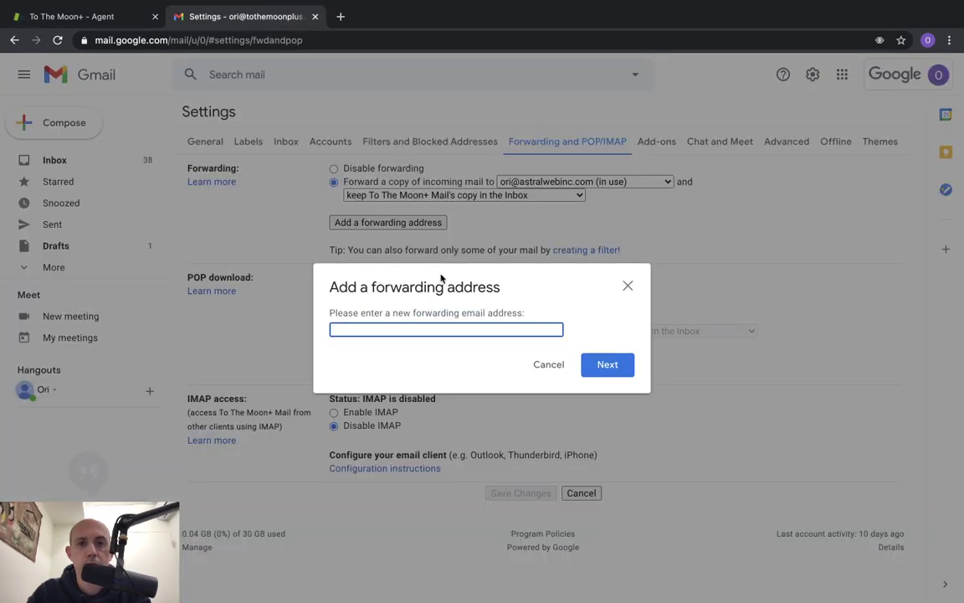
pyautogui.press('super+v')
pyautogui.click(578, 364)
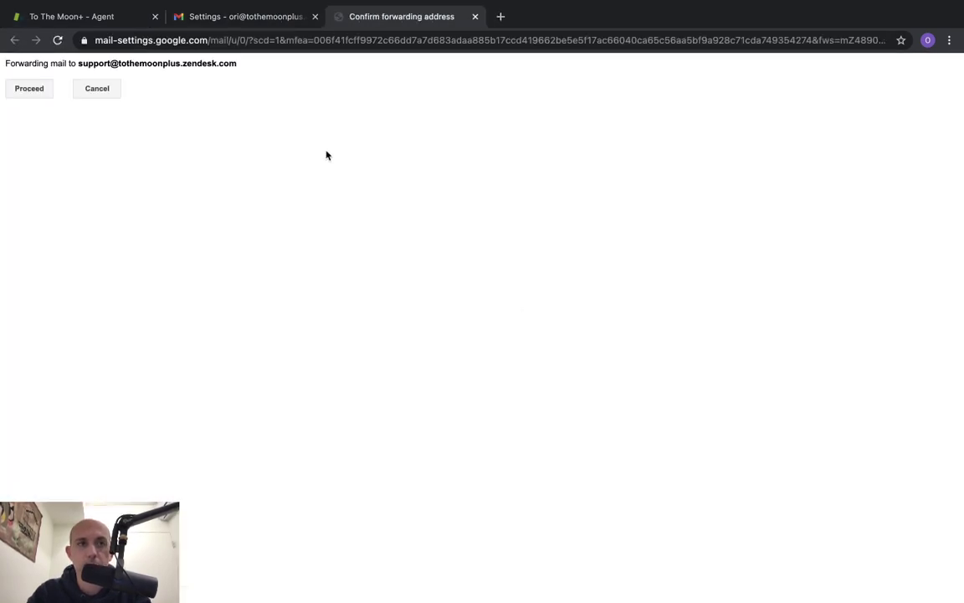
# Confirm forwarding to the Zendesk address and advance Zendesk's setup to the verification step
pyautogui.click(33, 89)
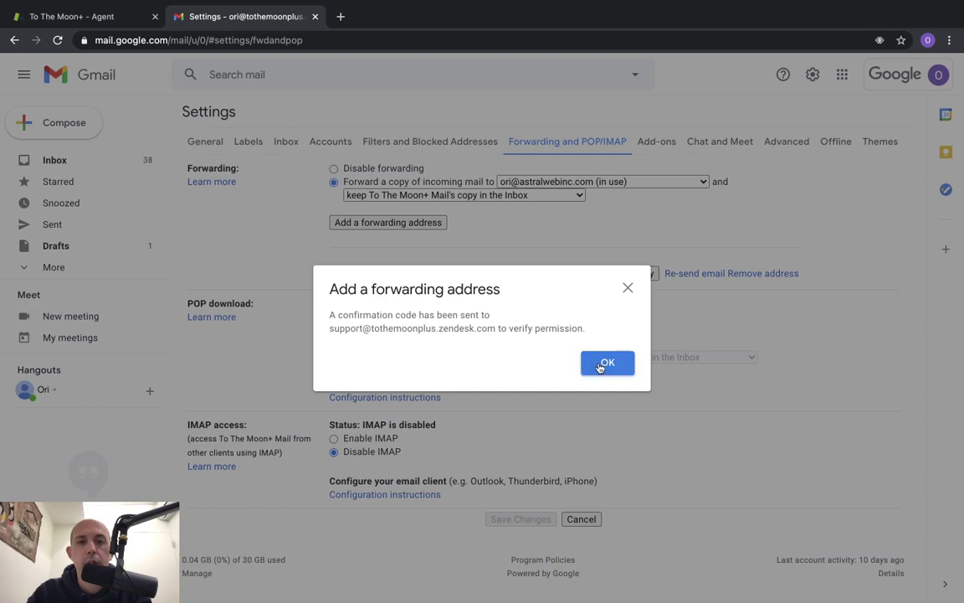
pyautogui.click(607, 364)
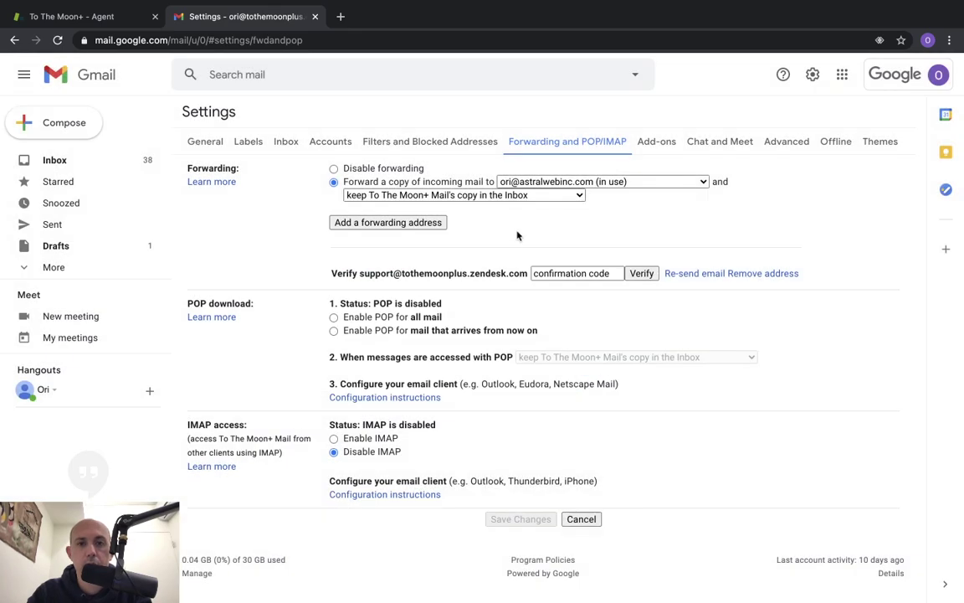
pyautogui.hotkey('ctrl', 'Left')
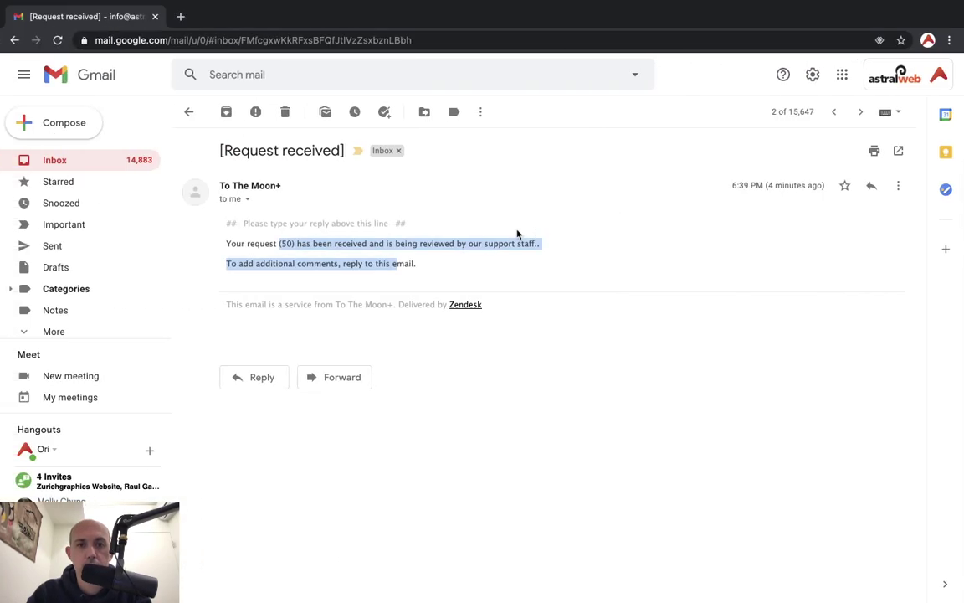
pyautogui.hotkey('ctrl', 'Right')
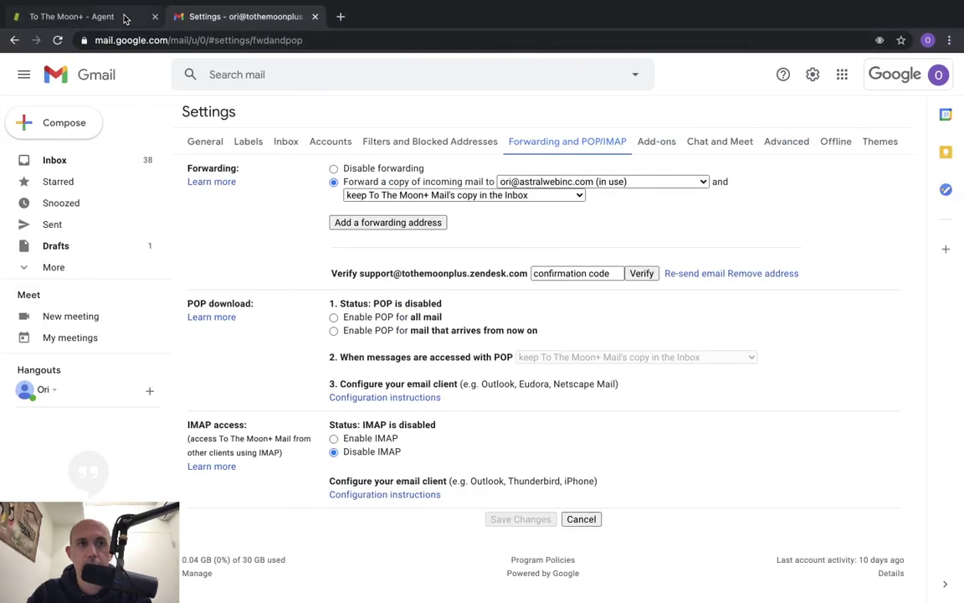
pyautogui.click(127, 16)
pyautogui.click(548, 479)
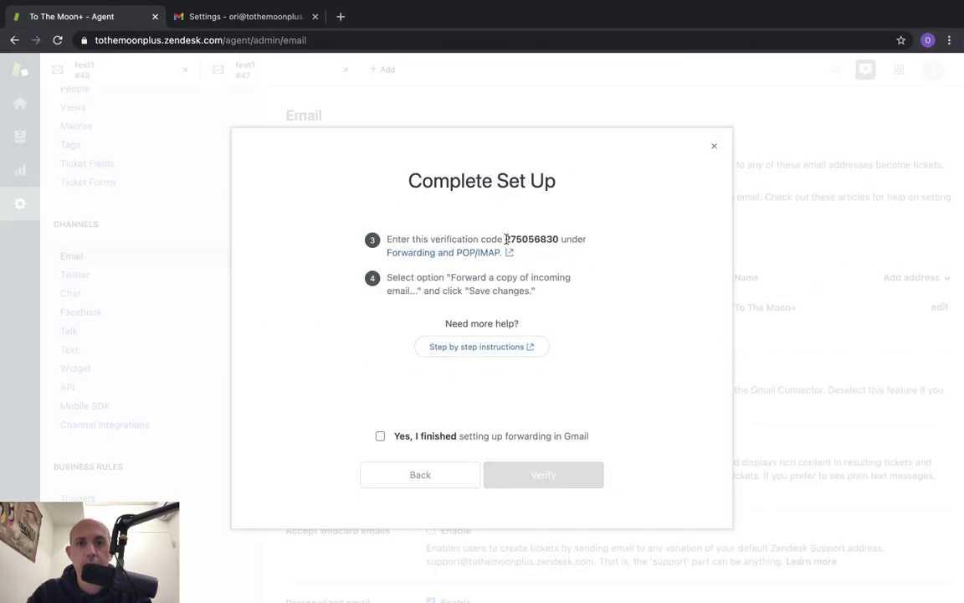
# Copy the verification code from Zendesk and verify the forwarding address in Gmail
pyautogui.moveTo(506, 238); pyautogui.dragTo(554, 240)
pyautogui.press('super+c')
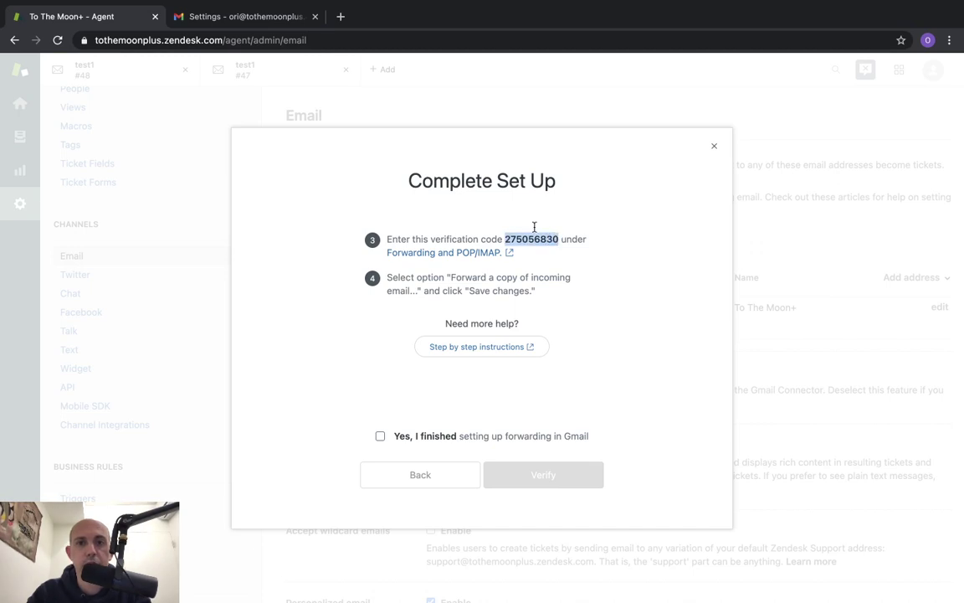
pyautogui.click(273, 17)
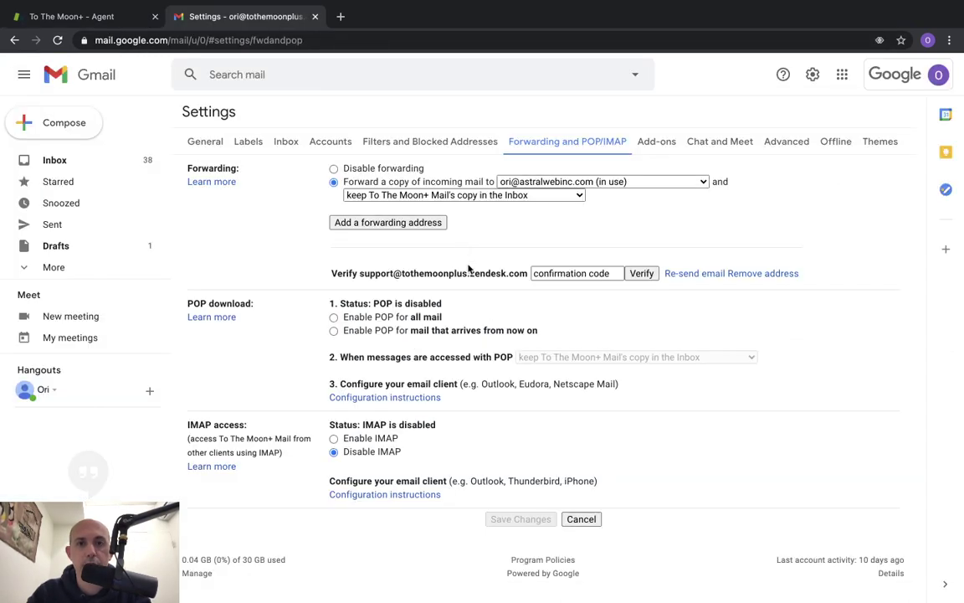
pyautogui.click(576, 272)
pyautogui.press('super+v')
pyautogui.click(636, 275)
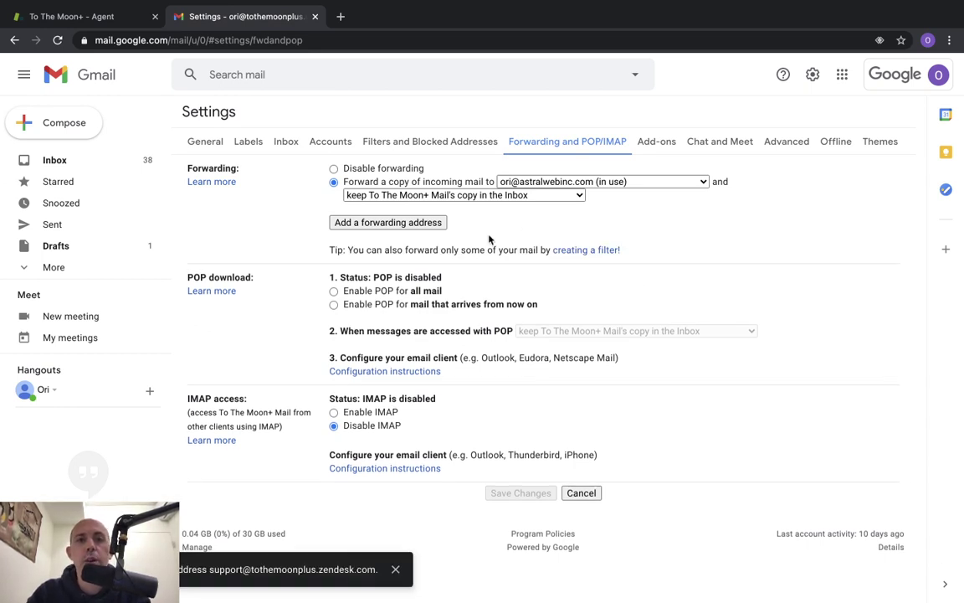
pyautogui.click(533, 183)
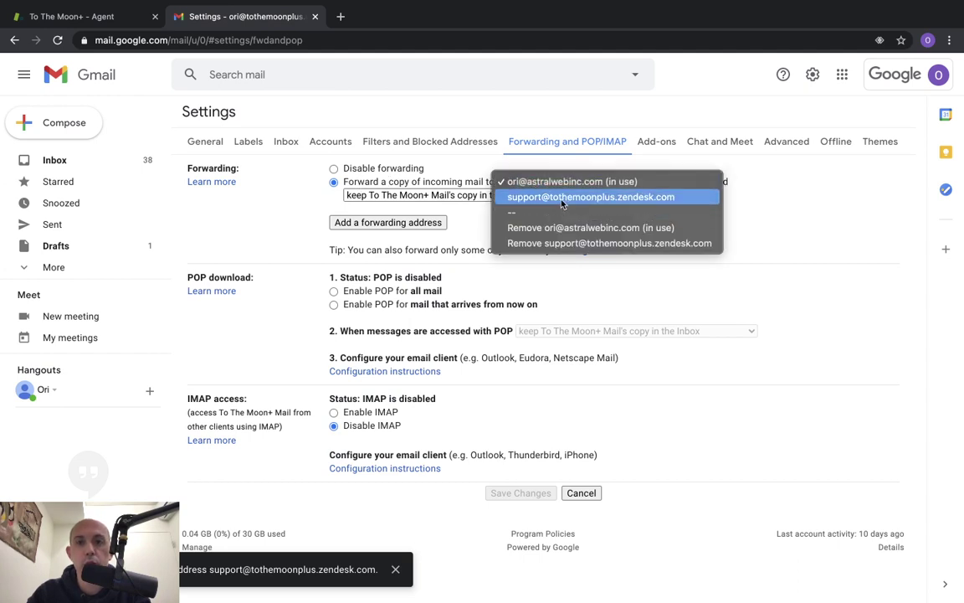
pyautogui.click(564, 198)
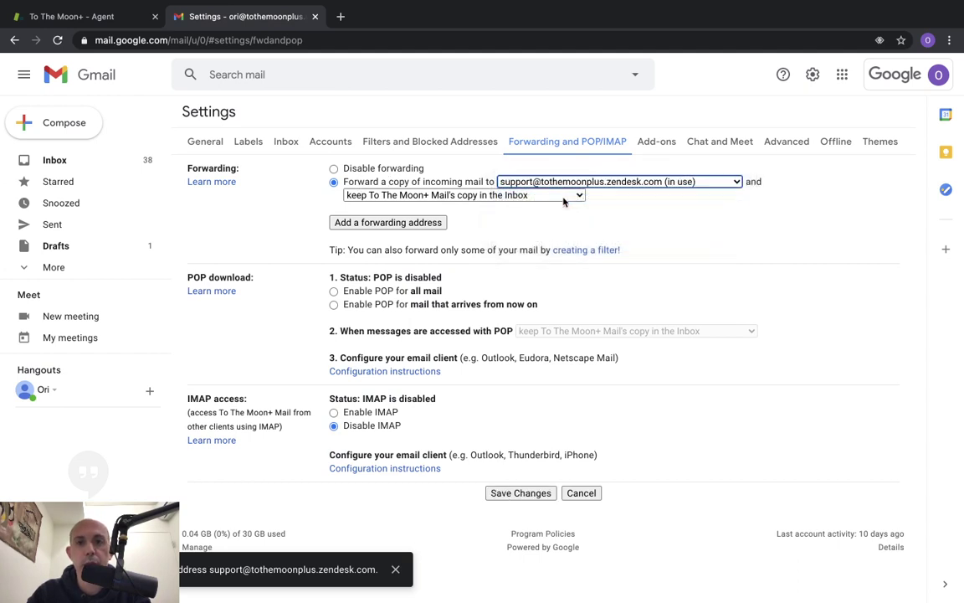
pyautogui.click(531, 493)
pyautogui.hotkey('ctrl', 'Left')
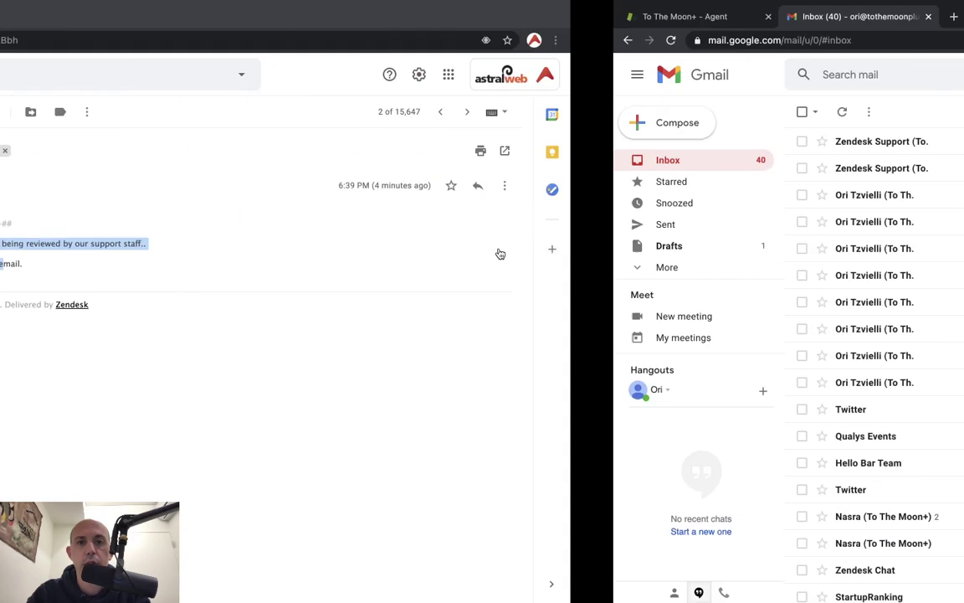
pyautogui.hotkey('ctrl', 'Right')
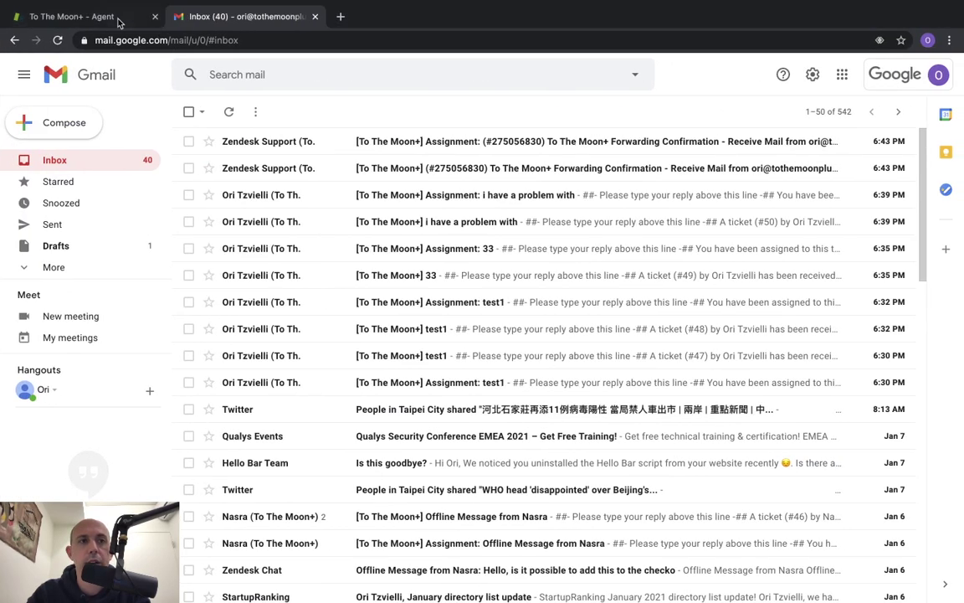
pyautogui.click(109, 16)
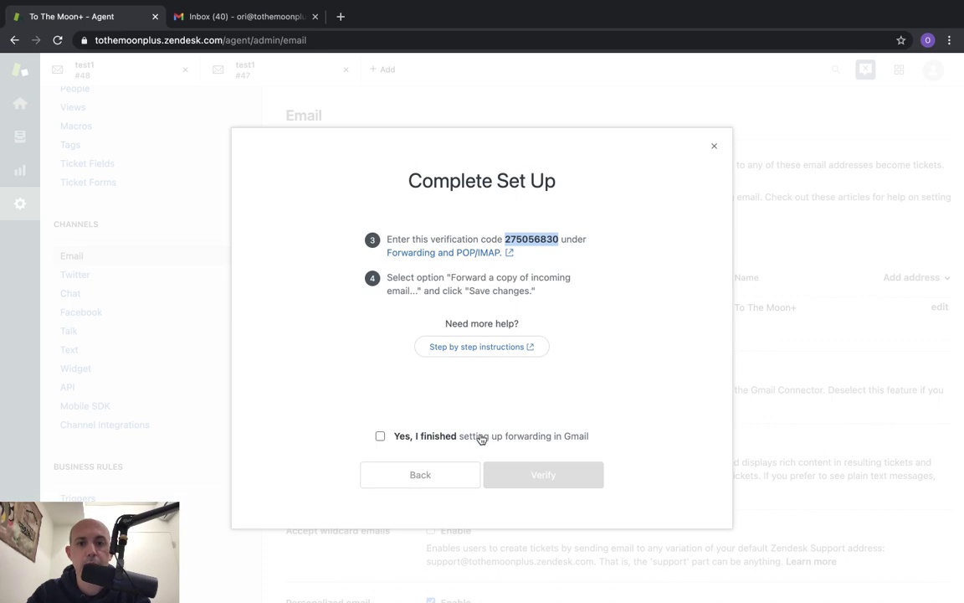
pyautogui.click(425, 436)
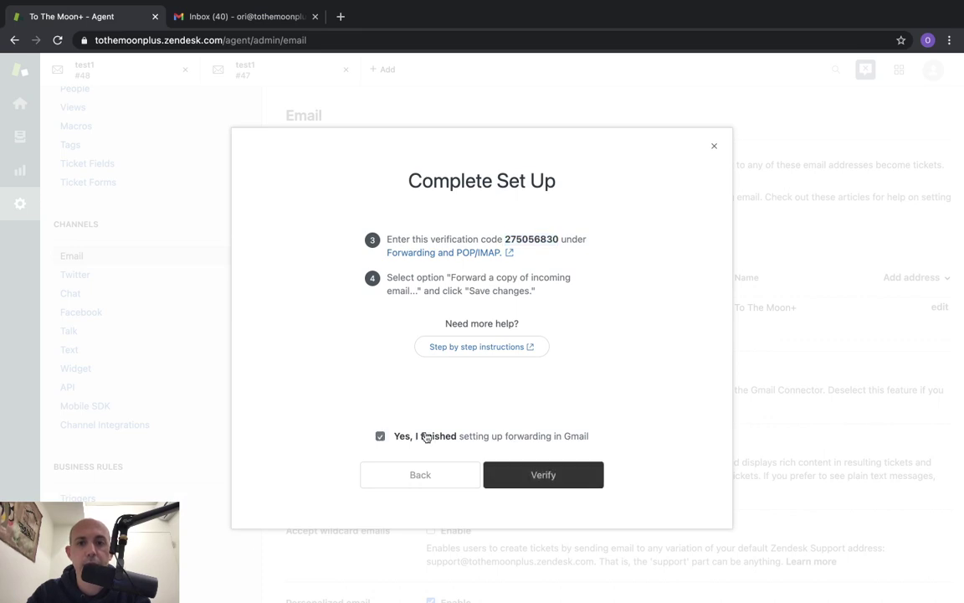
pyautogui.click(542, 481)
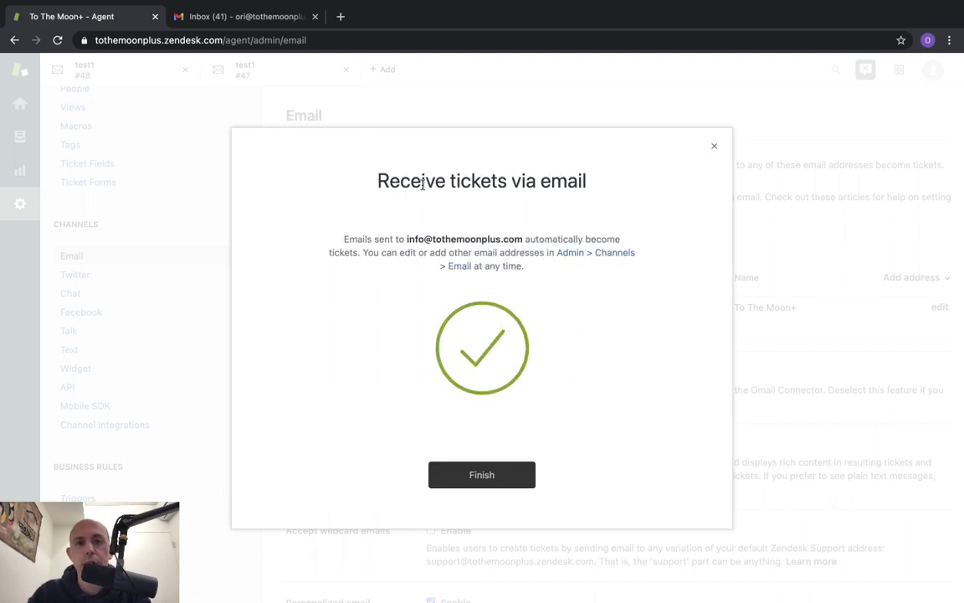
pyautogui.moveTo(422, 185); pyautogui.dragTo(570, 183)
pyautogui.click(411, 232)
pyautogui.moveTo(409, 233); pyautogui.dragTo(410, 241)
pyautogui.hotkey('ctrl', 'c')
pyautogui.click(518, 236)
pyautogui.click(473, 474)
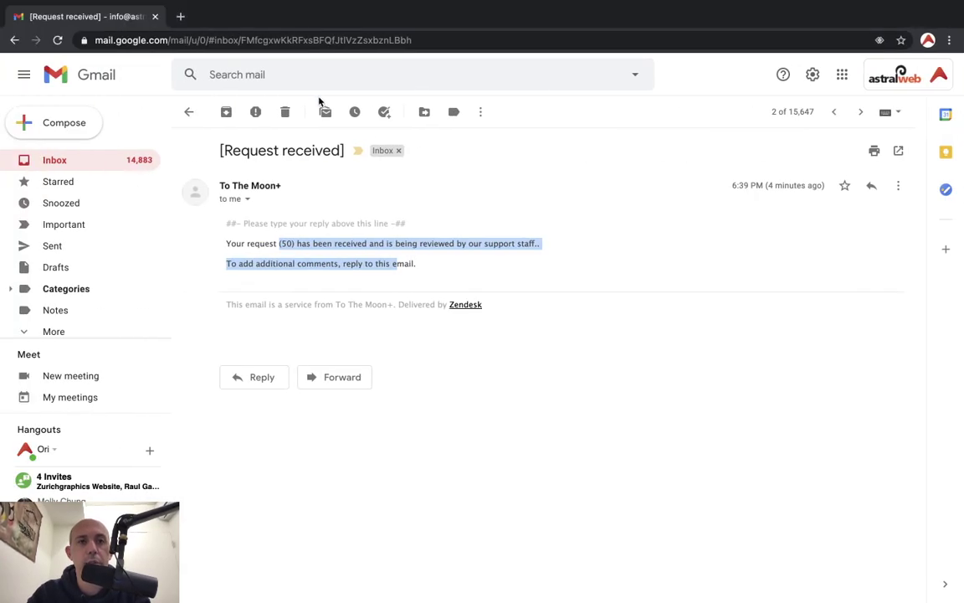
pyautogui.click(71, 123)
pyautogui.hotkey('ctrl', 'v')
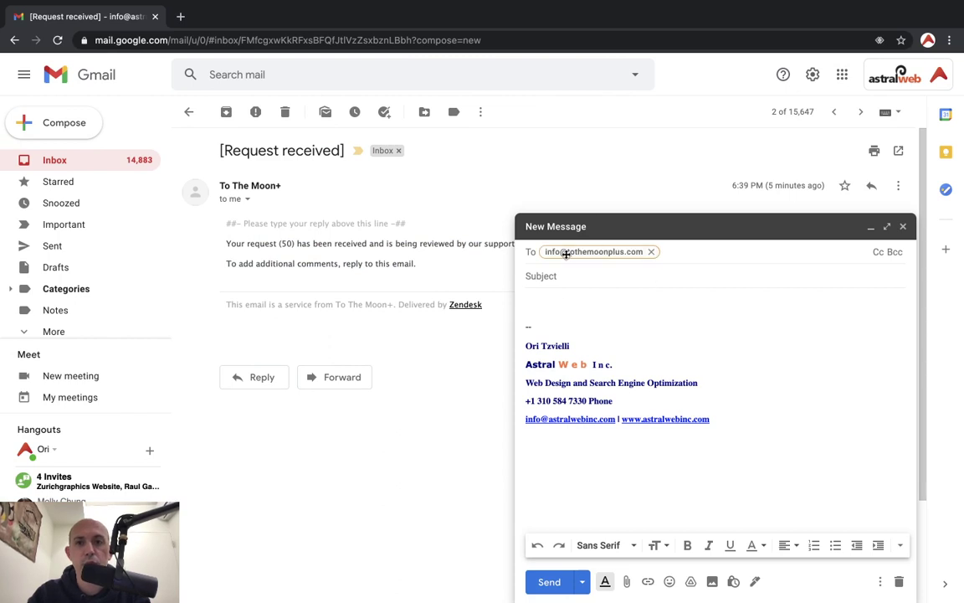
pyautogui.click(605, 274)
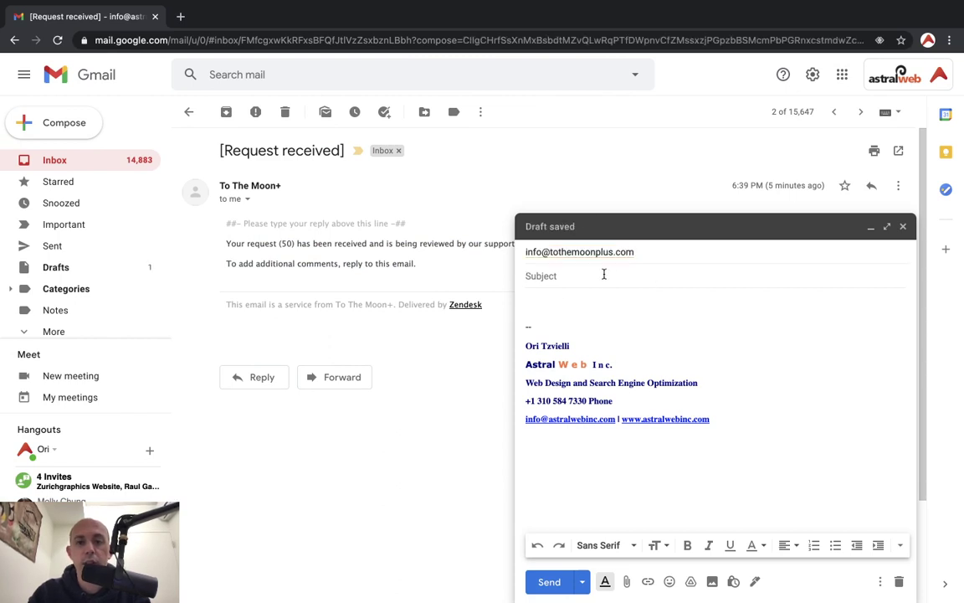
pyautogui.write('i have ')
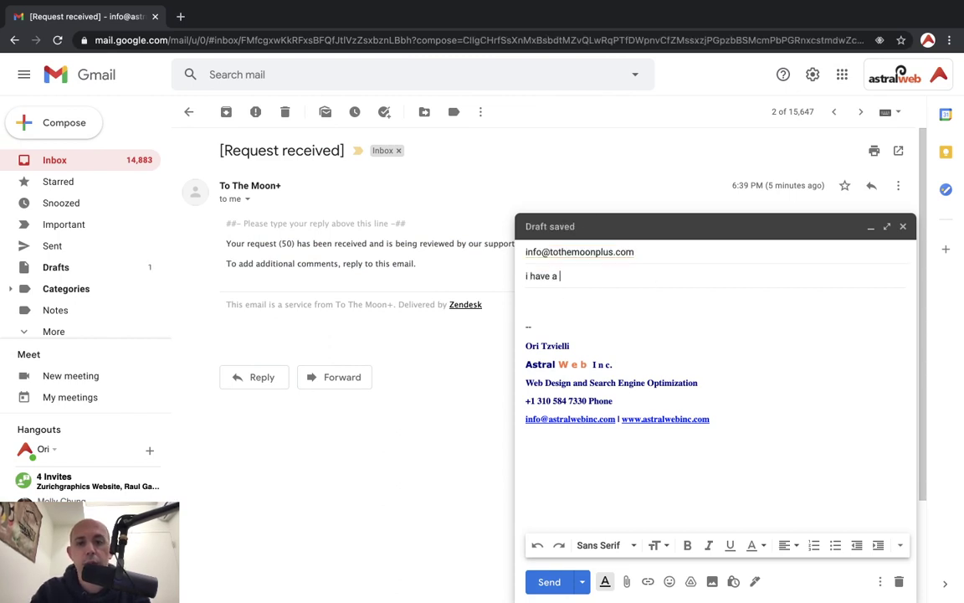
pyautogui.write('a problem. is it')
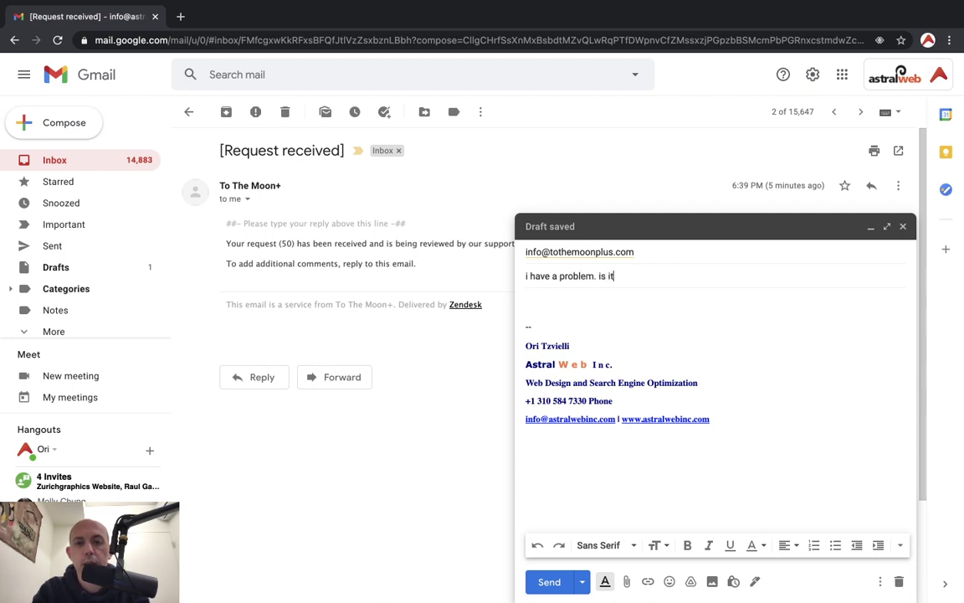
pyautogui.press('BackSpace')
pyautogui.press('BackSpace')
pyautogui.write('my email setup')
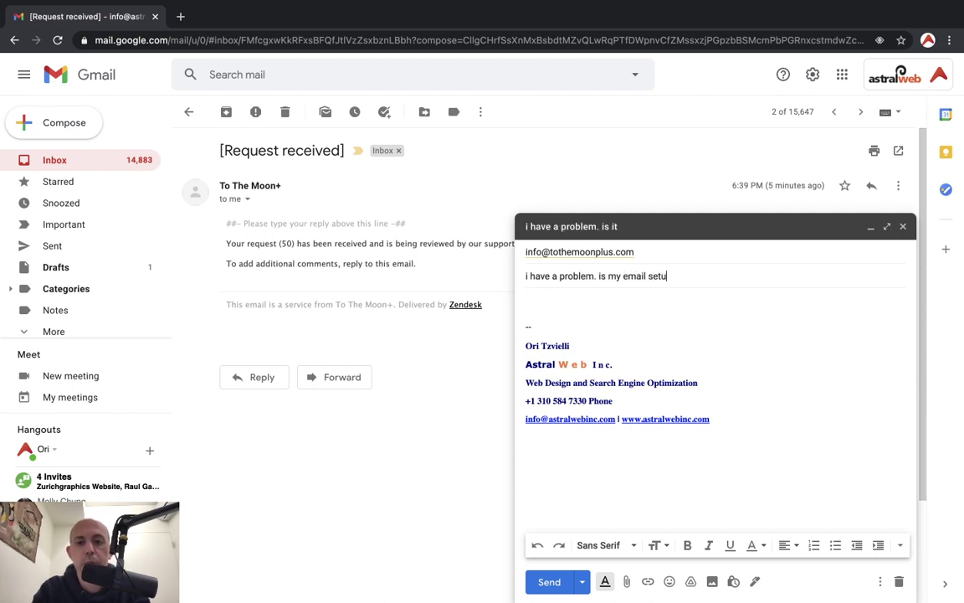
pyautogui.press('Tab')
pyautogui.write('i')
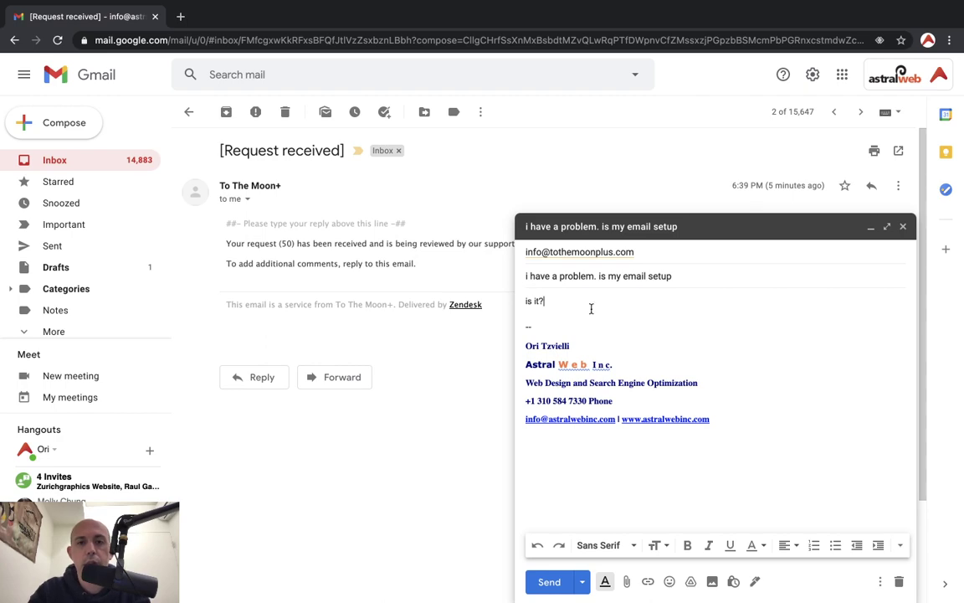
pyautogui.click(548, 583)
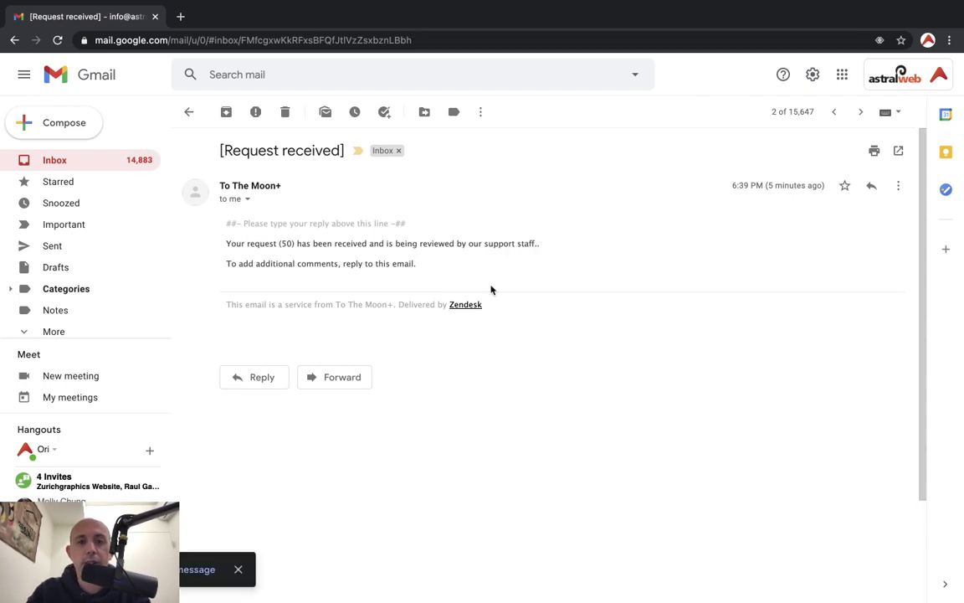
pyautogui.hotkey('ctrl', 'Right')
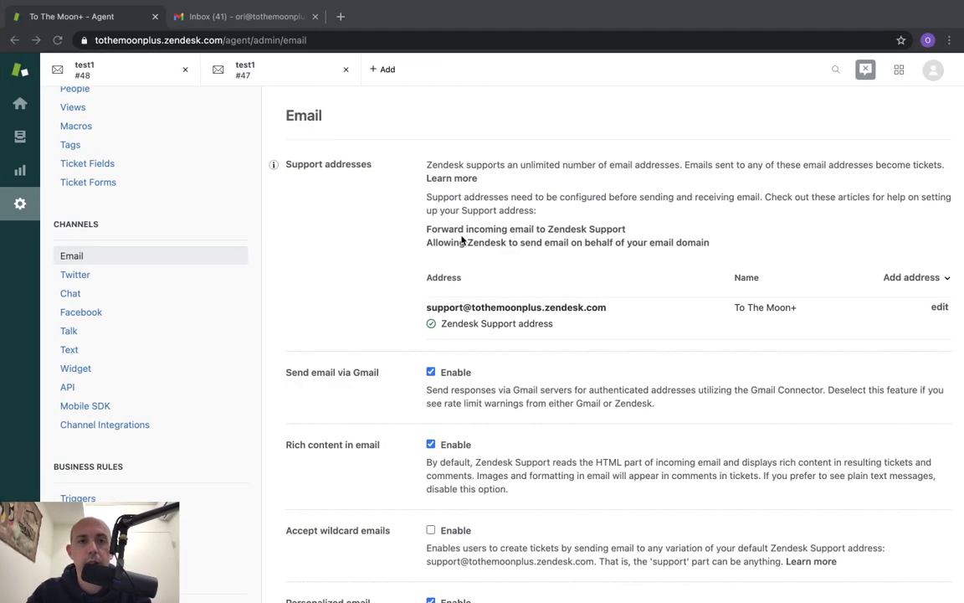
# Check ticket #51 from the dashboard, then open the new ticket #52 from the test email
pyautogui.click(20, 103)
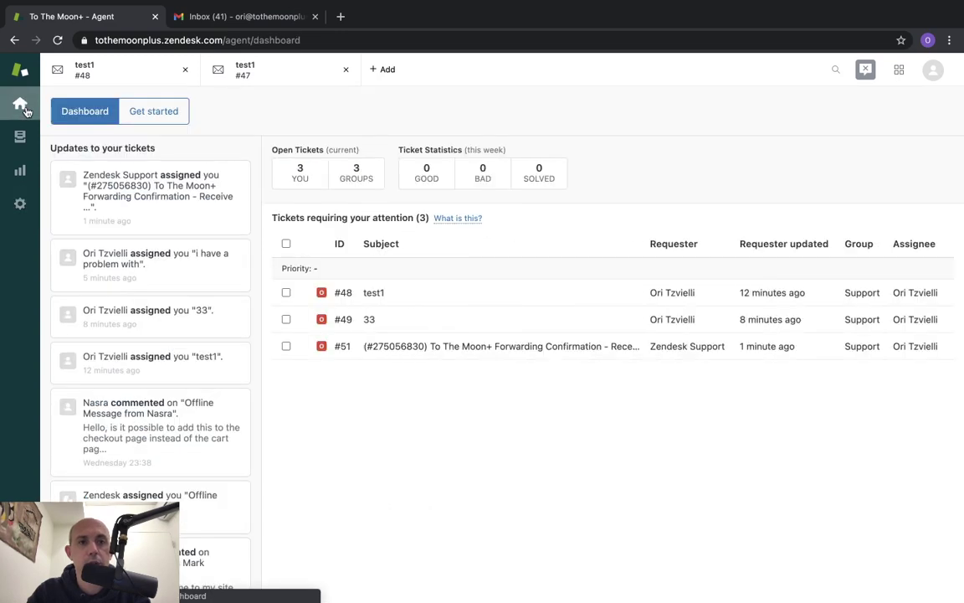
pyautogui.click(481, 354)
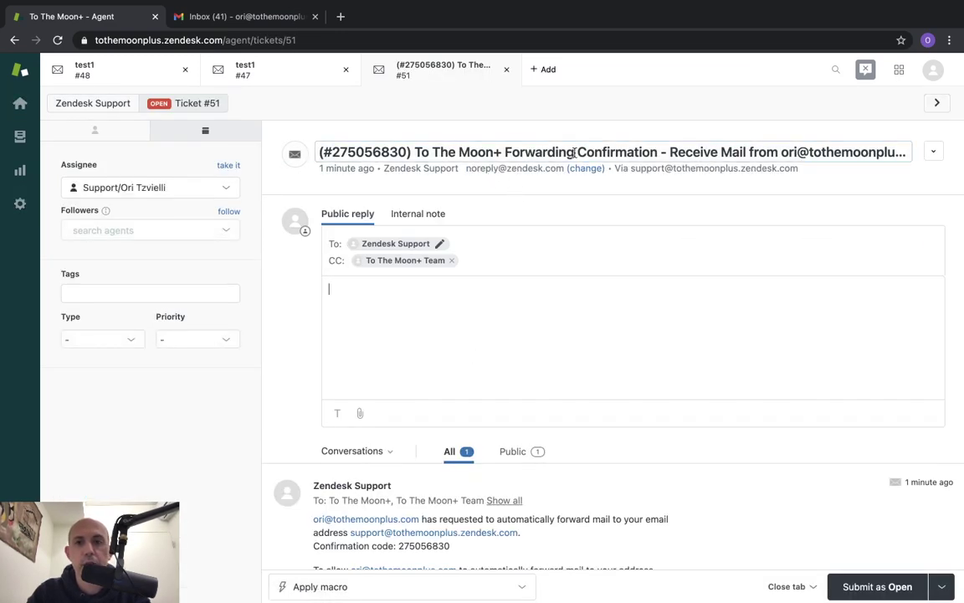
pyautogui.click(22, 103)
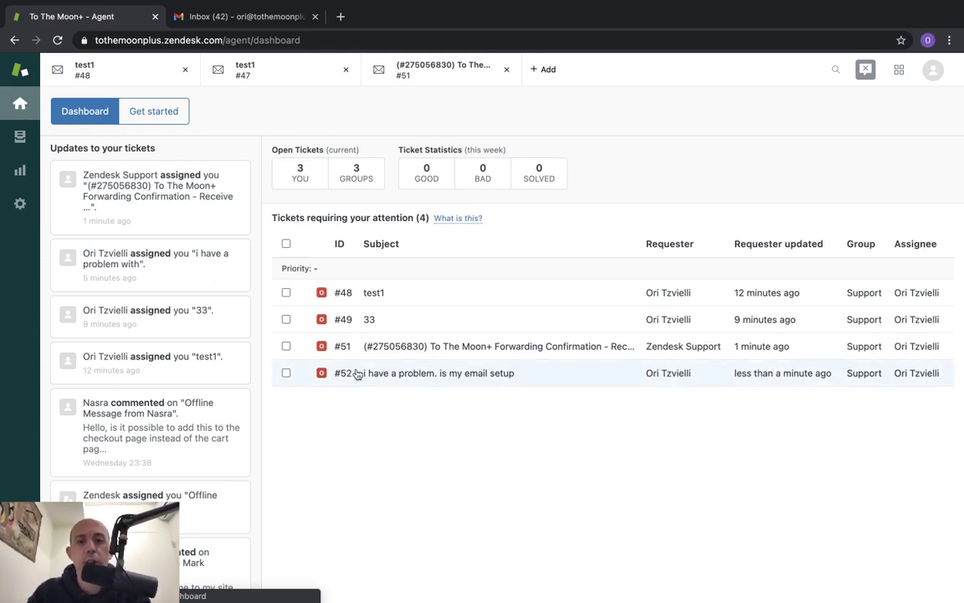
pyautogui.click(416, 380)
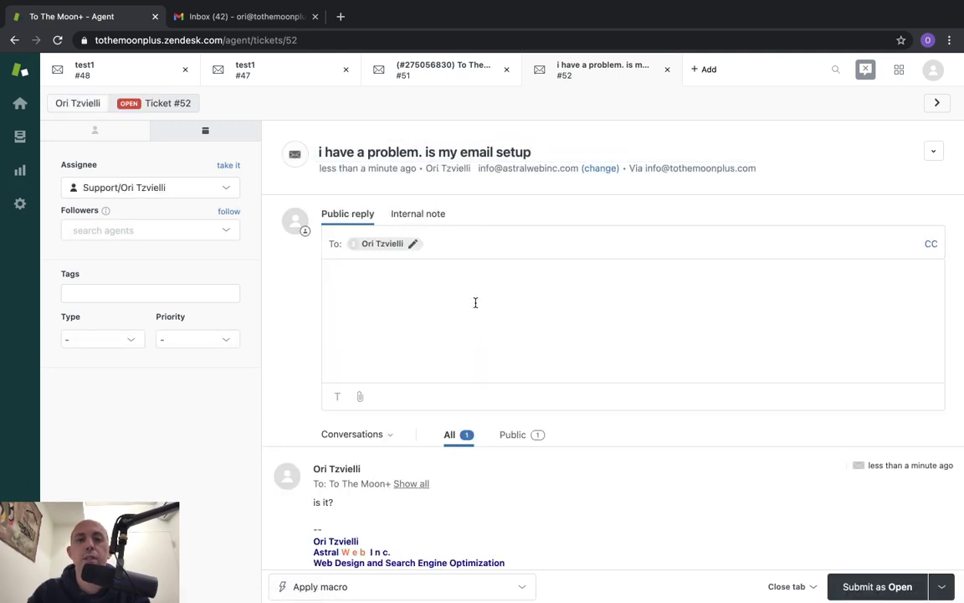
pyautogui.hotkey('ctrl', 'Left')
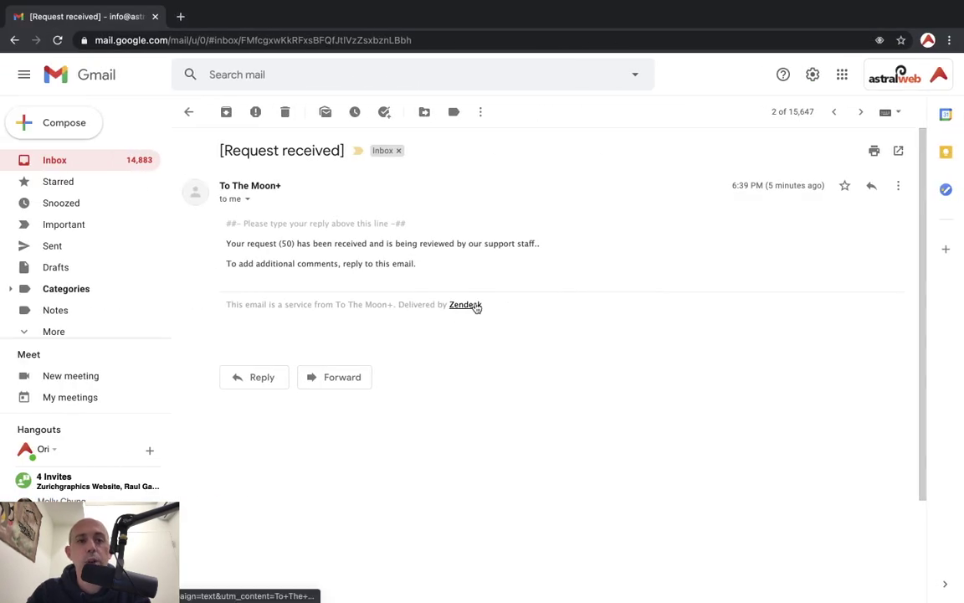
pyautogui.hotkey('ctrl', 'Right')
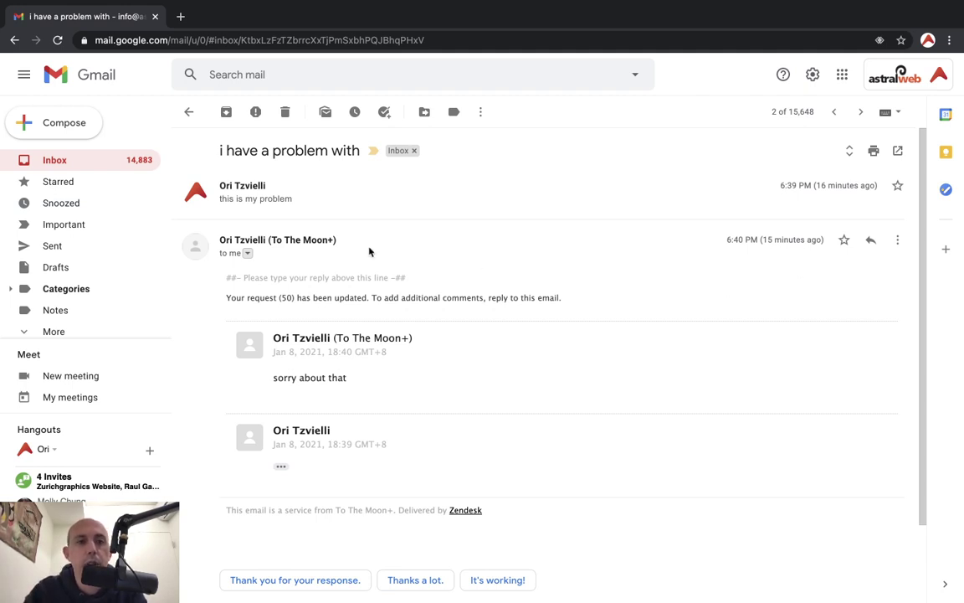
pyautogui.click(247, 255)
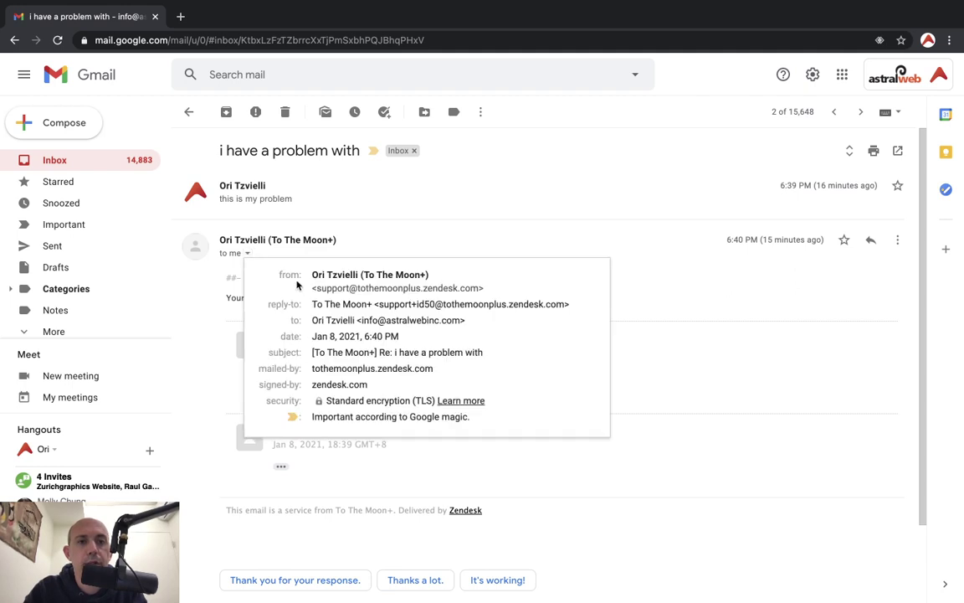
pyautogui.moveTo(325, 288); pyautogui.dragTo(478, 288)
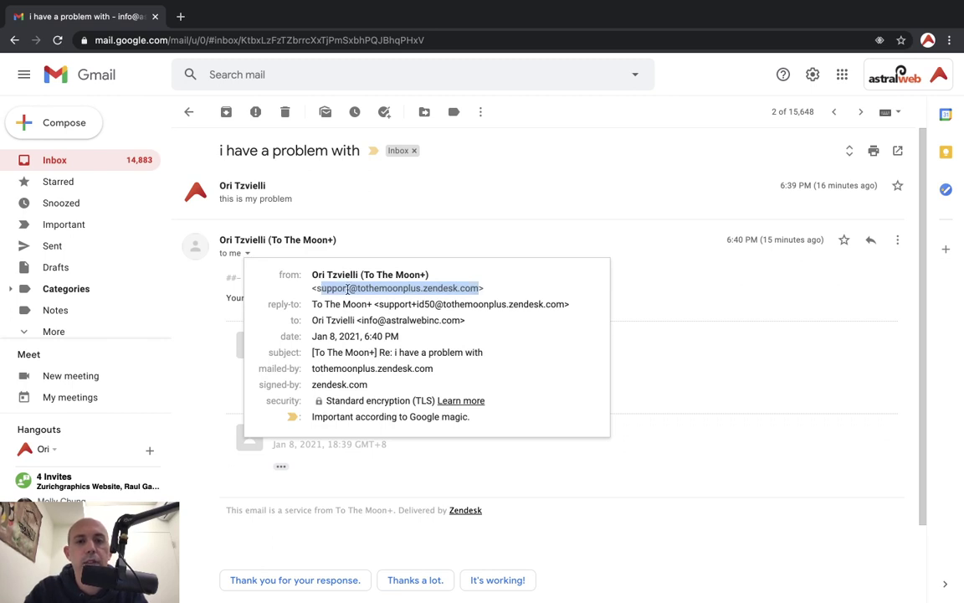
pyautogui.moveTo(325, 288); pyautogui.dragTo(476, 285)
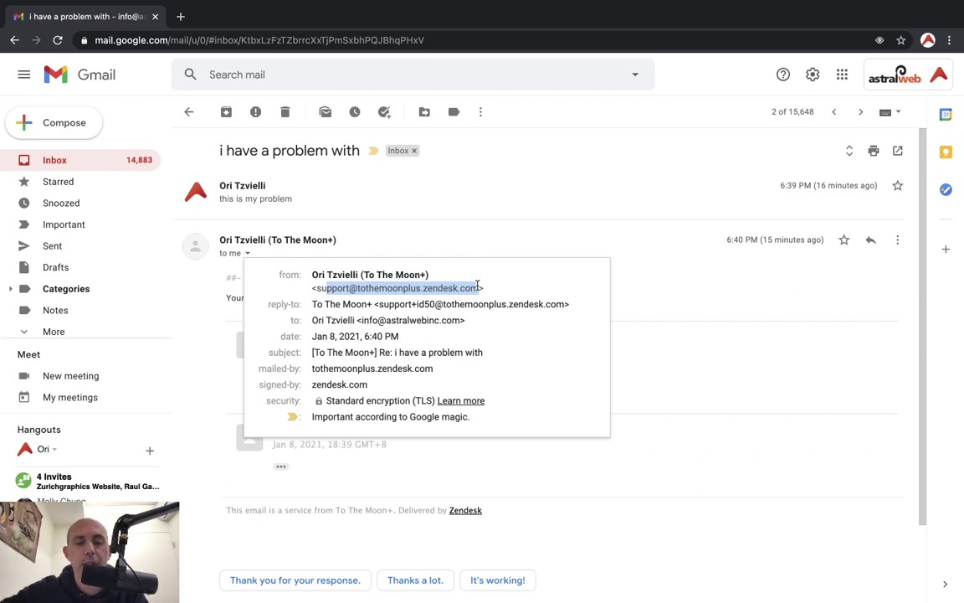
pyautogui.moveTo(312, 288); pyautogui.dragTo(482, 284)
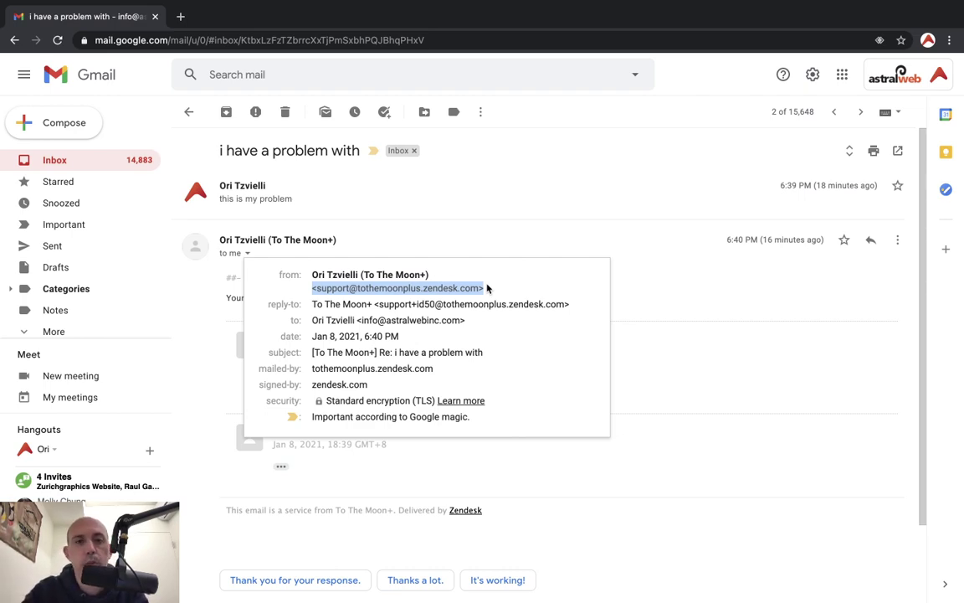
pyautogui.hotkey('ctrl', 'Right')
pyautogui.hotkey('ctrl', 'Right')
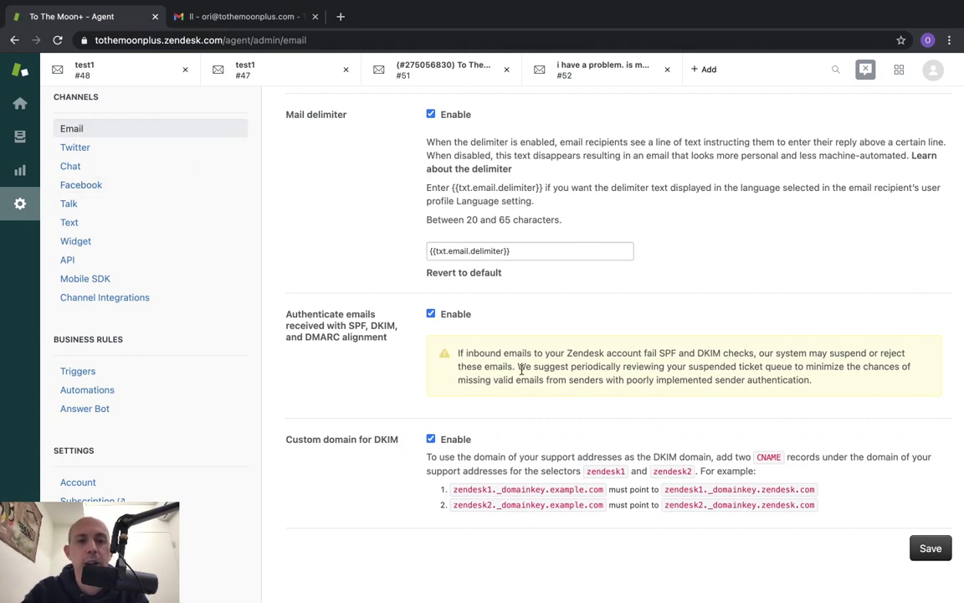
# Review the Custom domain for DKIM setting and its zendesk1 CNAME record example
pyautogui.moveTo(275, 436); pyautogui.dragTo(387, 444)
pyautogui.click(389, 396)
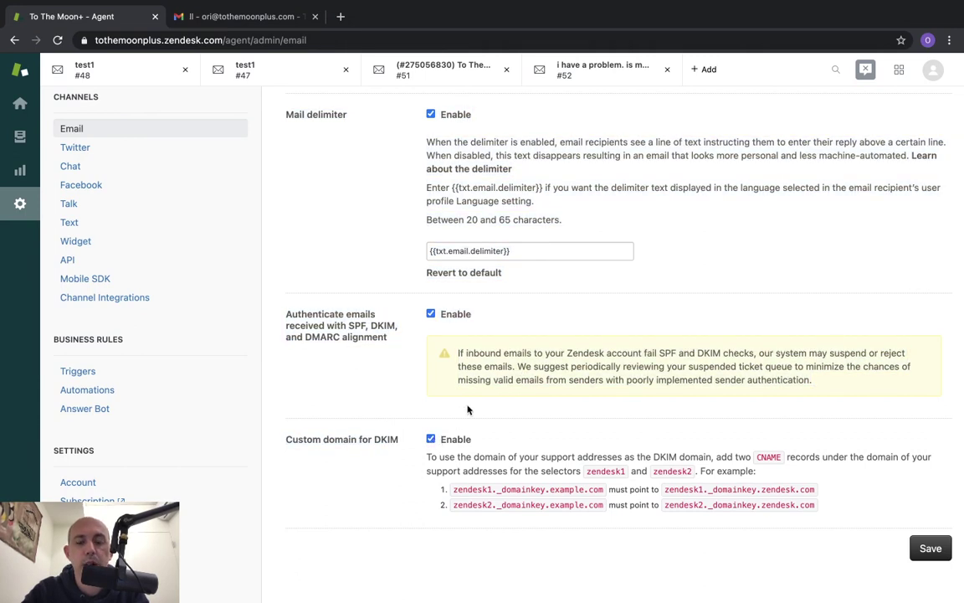
pyautogui.moveTo(483, 457); pyautogui.dragTo(835, 511)
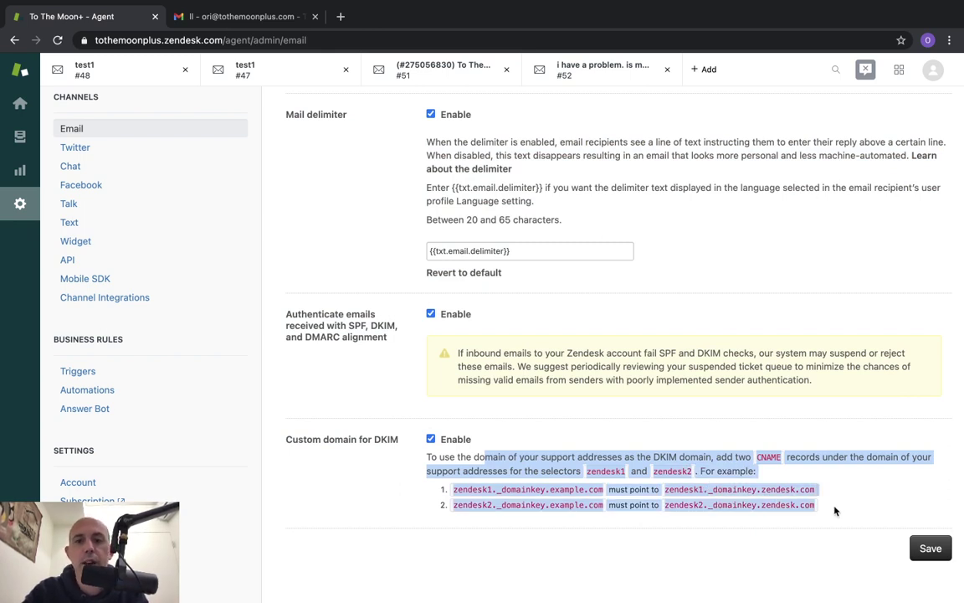
pyautogui.click(834, 511)
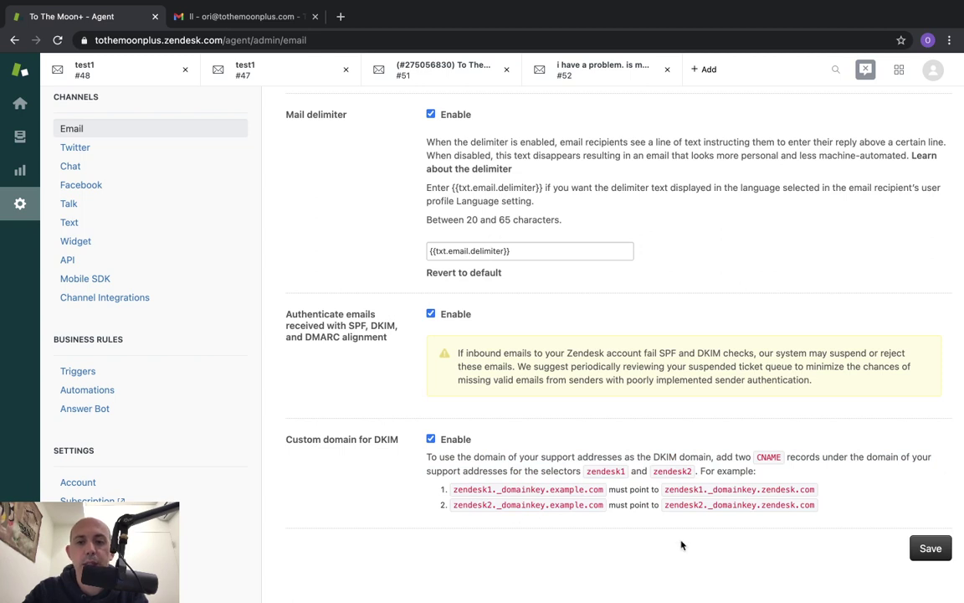
pyautogui.doubleClick(467, 492)
pyautogui.moveTo(552, 493); pyautogui.dragTo(604, 507)
pyautogui.moveTo(488, 491); pyautogui.dragTo(634, 491)
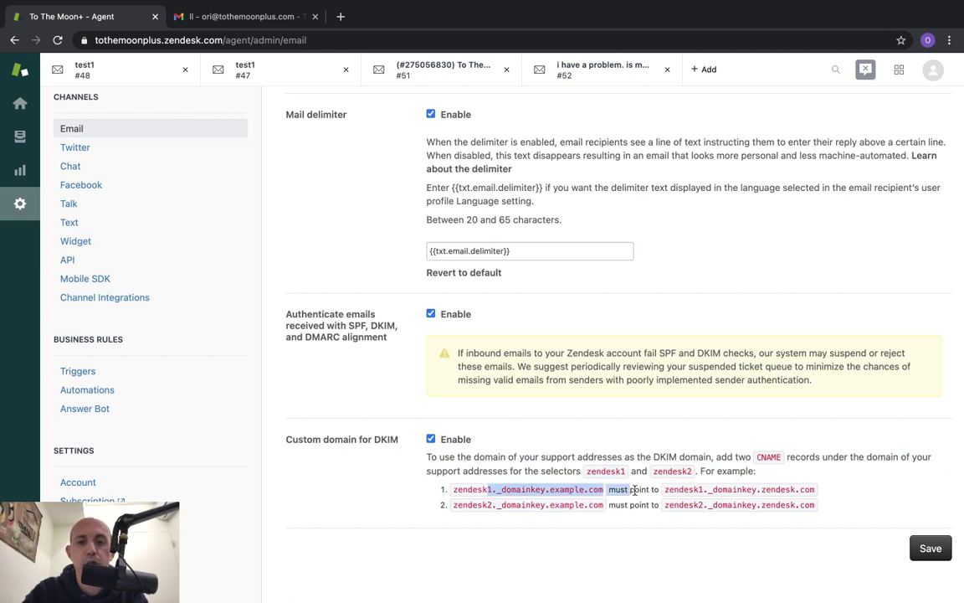
pyautogui.doubleClick(766, 456)
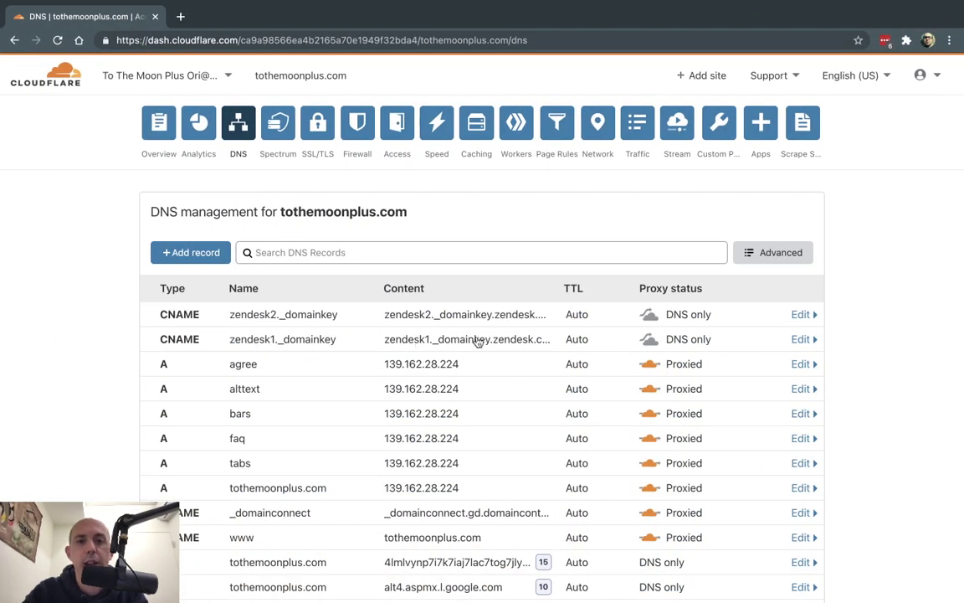
# Compare the zendesk2 _domainkey record with Cloudflare DNS and save the settings with DKIM enabled
pyautogui.hotkey('ctrl', 'Right')
pyautogui.moveTo(499, 506); pyautogui.dragTo(588, 505)
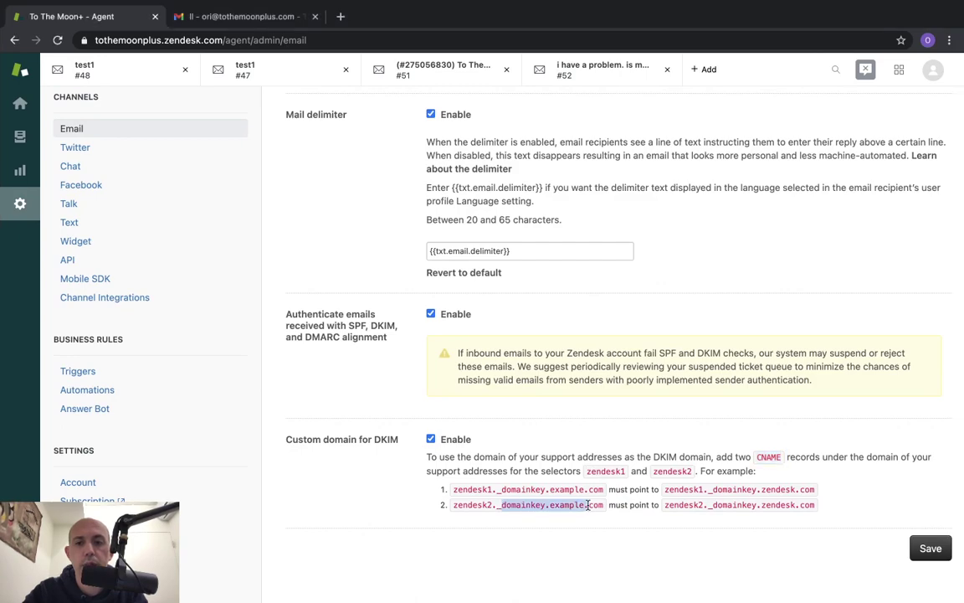
pyautogui.moveTo(665, 504); pyautogui.dragTo(757, 504)
pyautogui.hotkey('ctrl', 'Left')
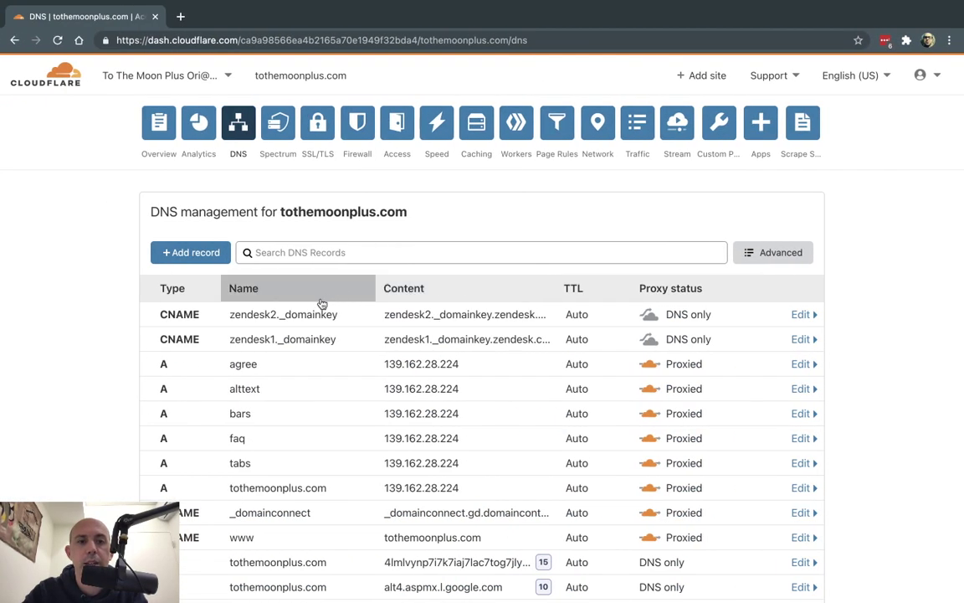
pyautogui.hotkey('ctrl', 'Right')
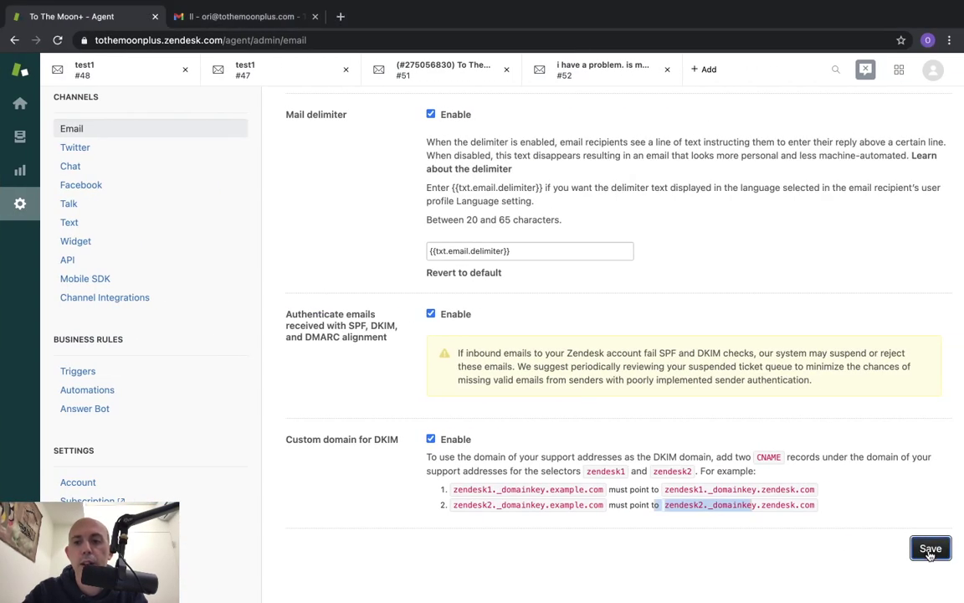
pyautogui.click(929, 551)
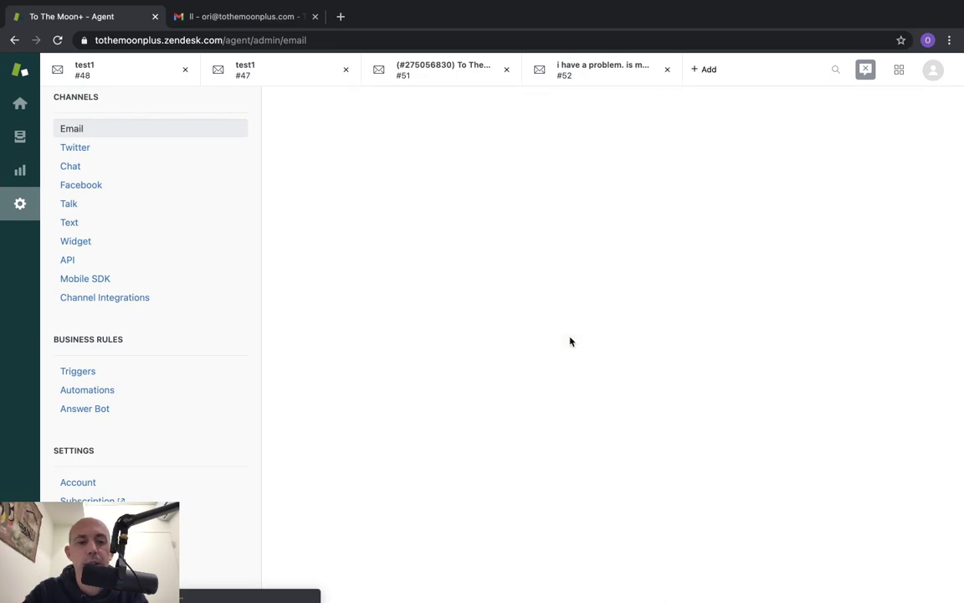
pyautogui.hotkey('ctrl', 'Left')
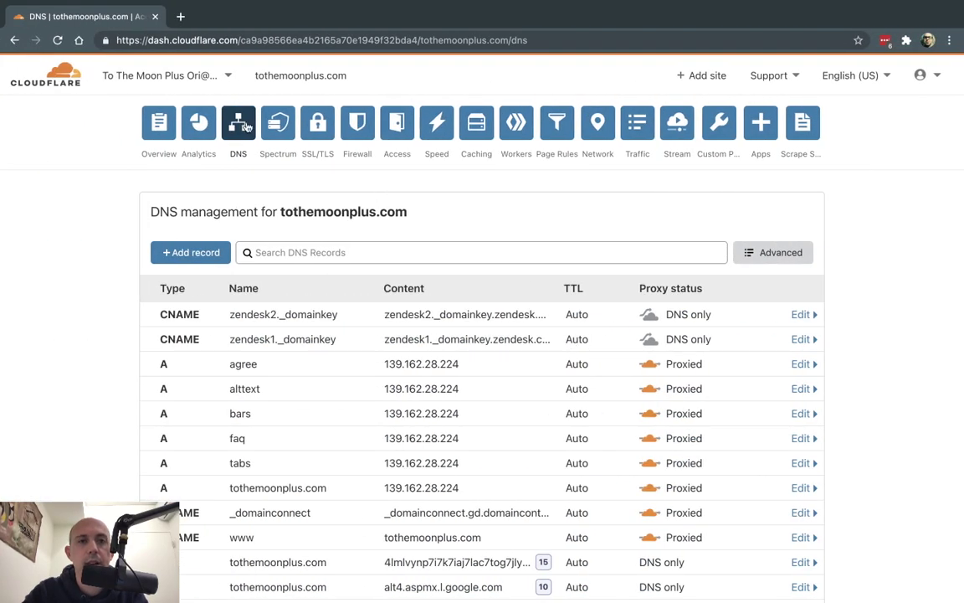
pyautogui.hotkey('ctrl', 'Left')
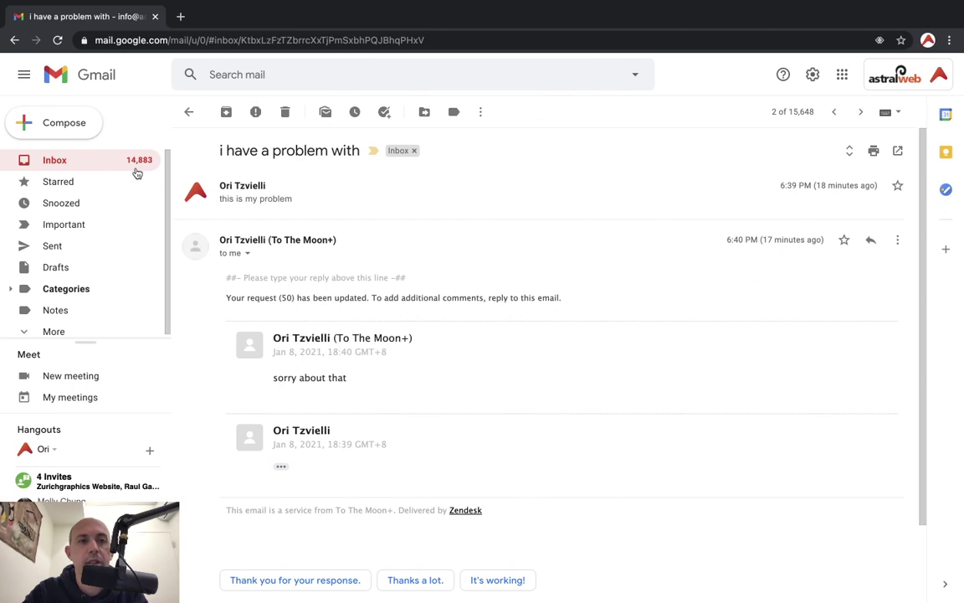
pyautogui.click(86, 131)
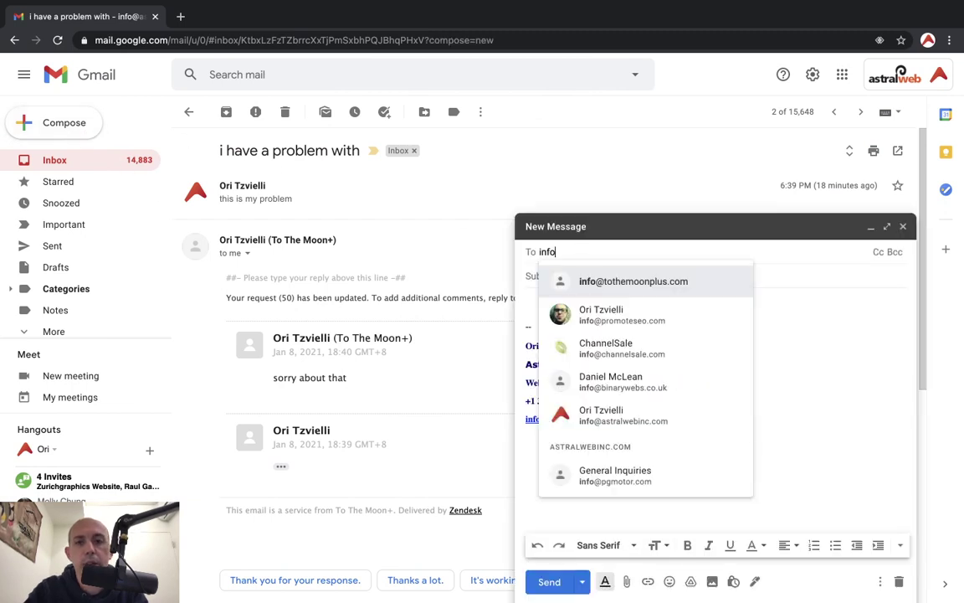
pyautogui.click(656, 281)
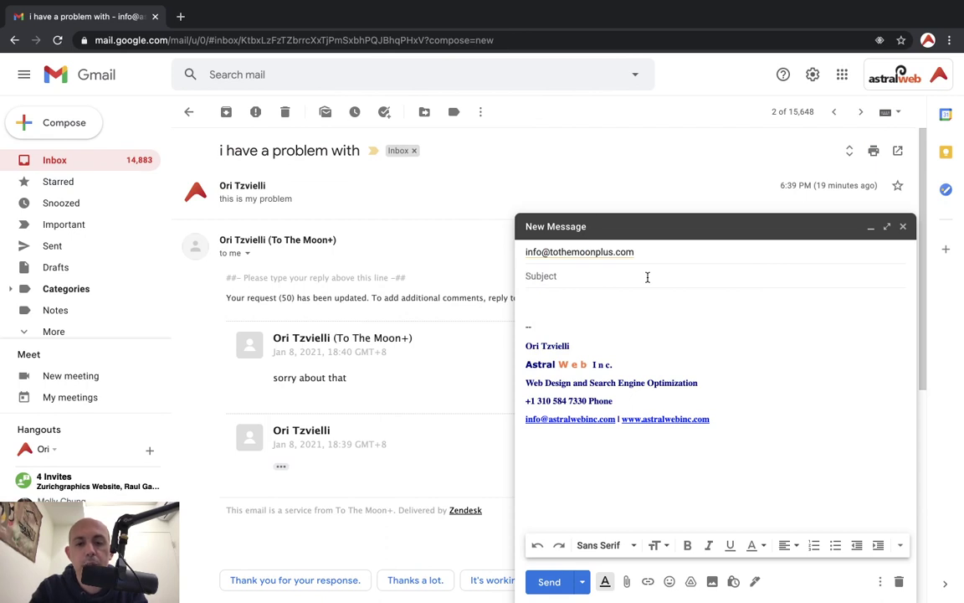
pyautogui.write('I have a problem')
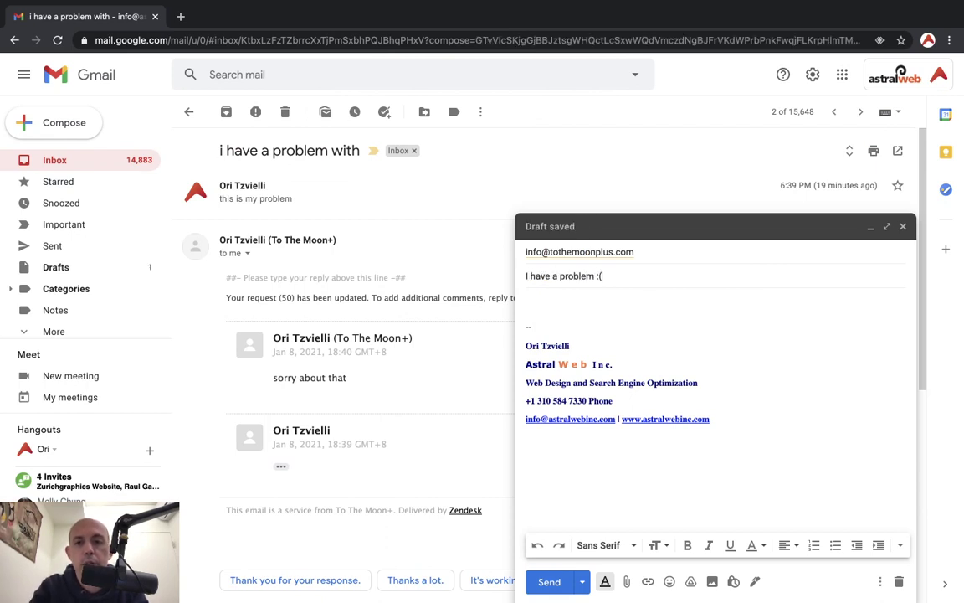
pyautogui.write(' :(')
pyautogui.press('Tab')
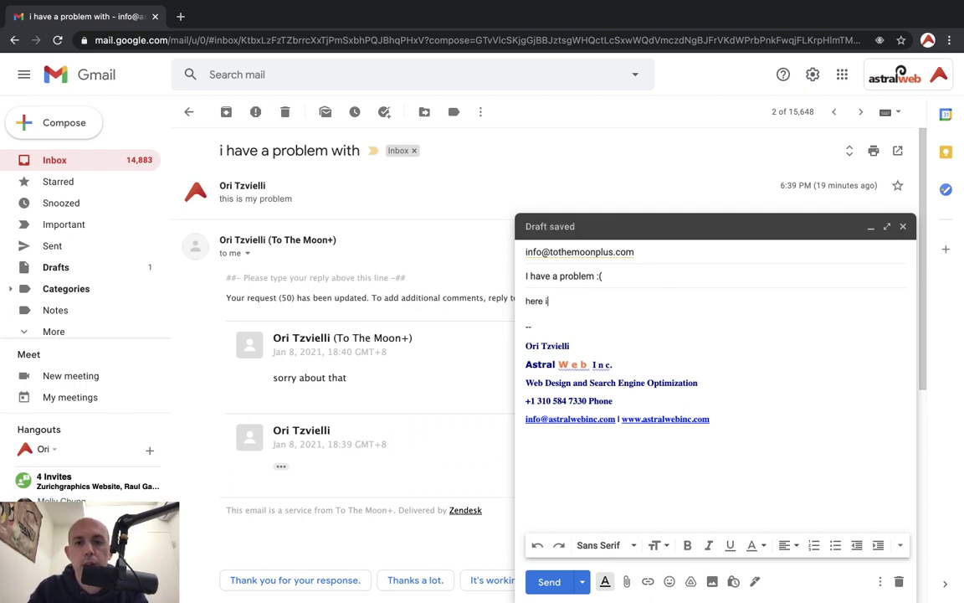
pyautogui.press('super+Return')
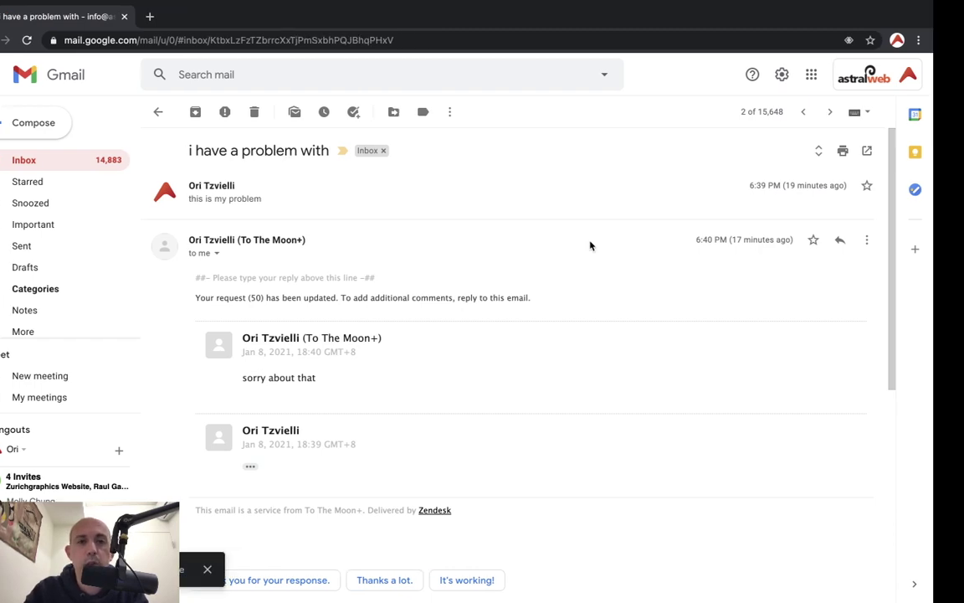
pyautogui.hotkey('ctrl', 'Right')
pyautogui.hotkey('ctrl', 'Right')
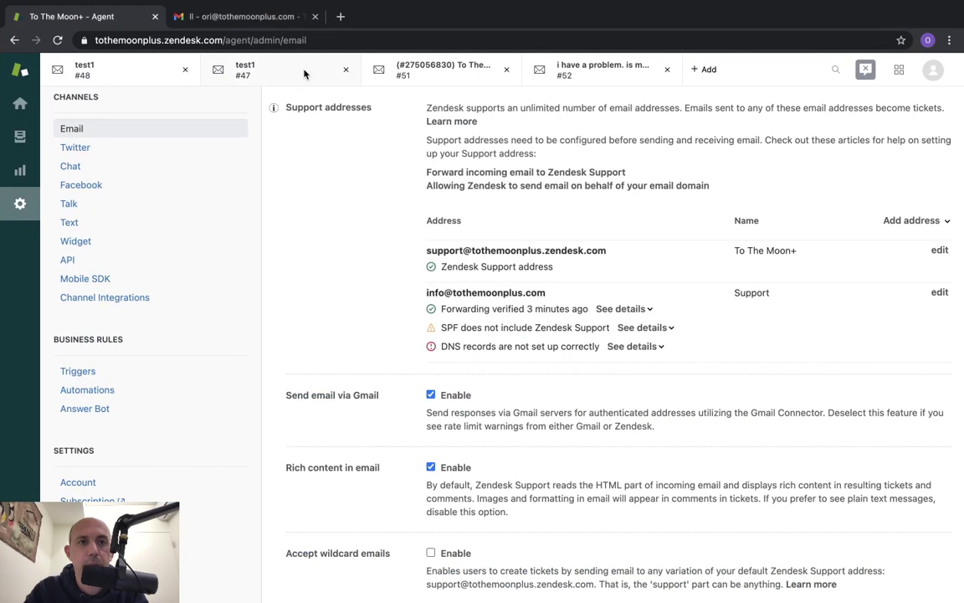
# Refresh the dashboard and open the new ticket #54
pyautogui.click(23, 110)
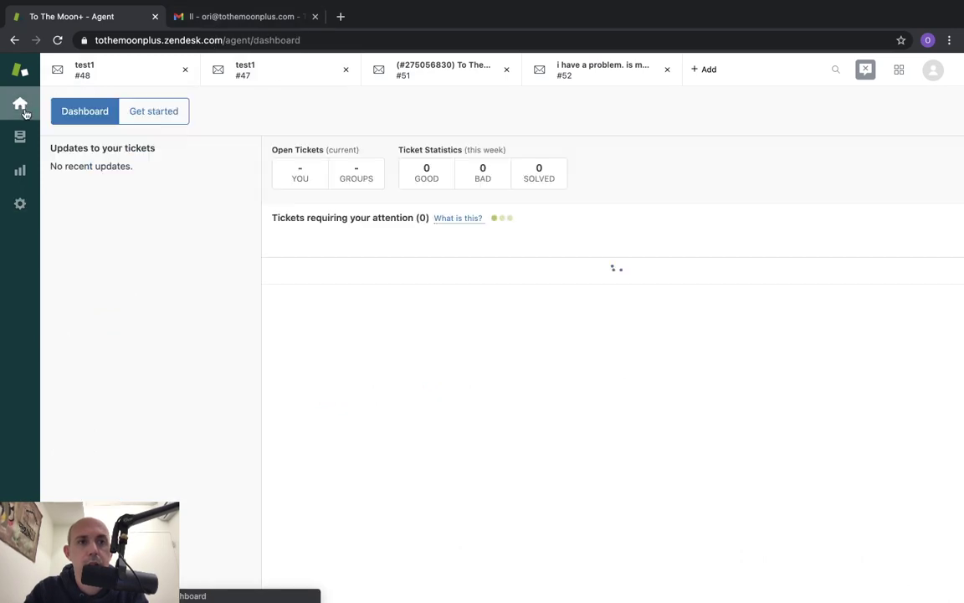
pyautogui.moveTo(458, 358)
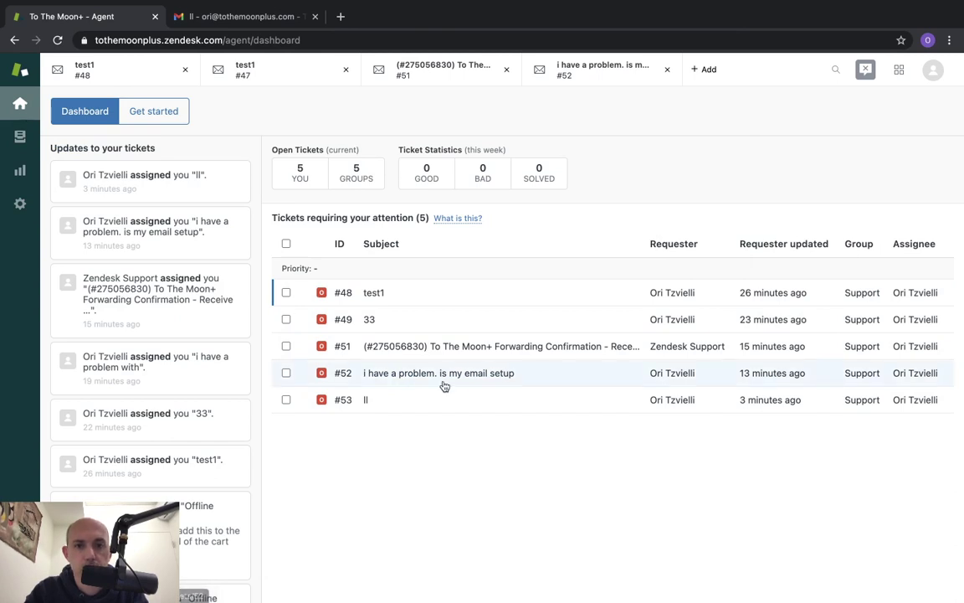
pyautogui.moveTo(462, 382)
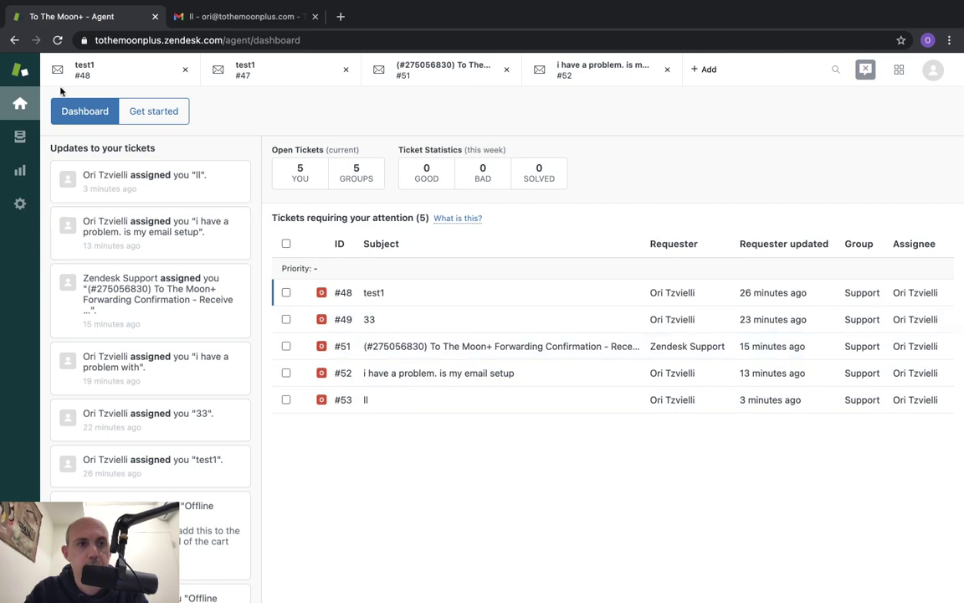
pyautogui.click(17, 105)
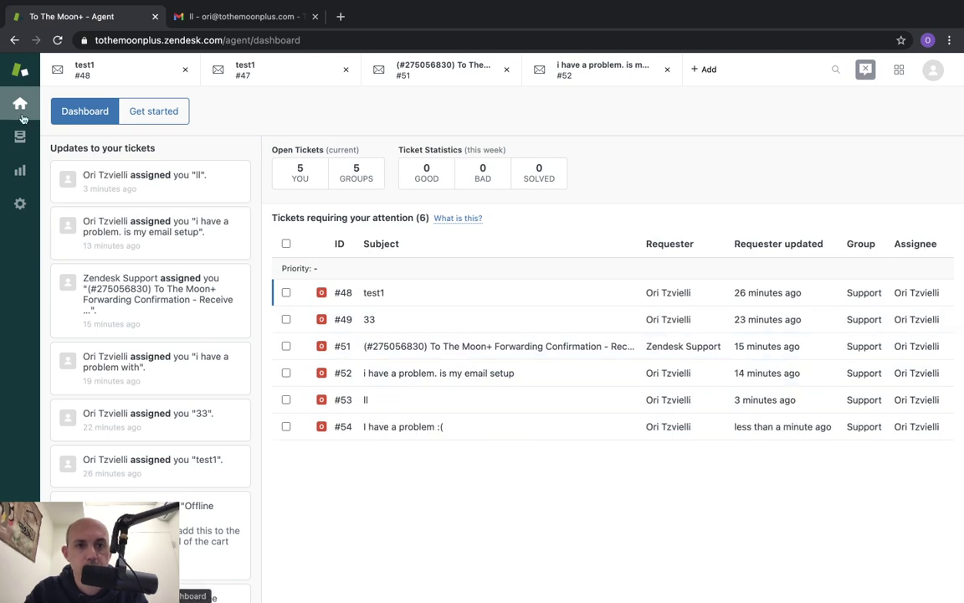
pyautogui.click(426, 428)
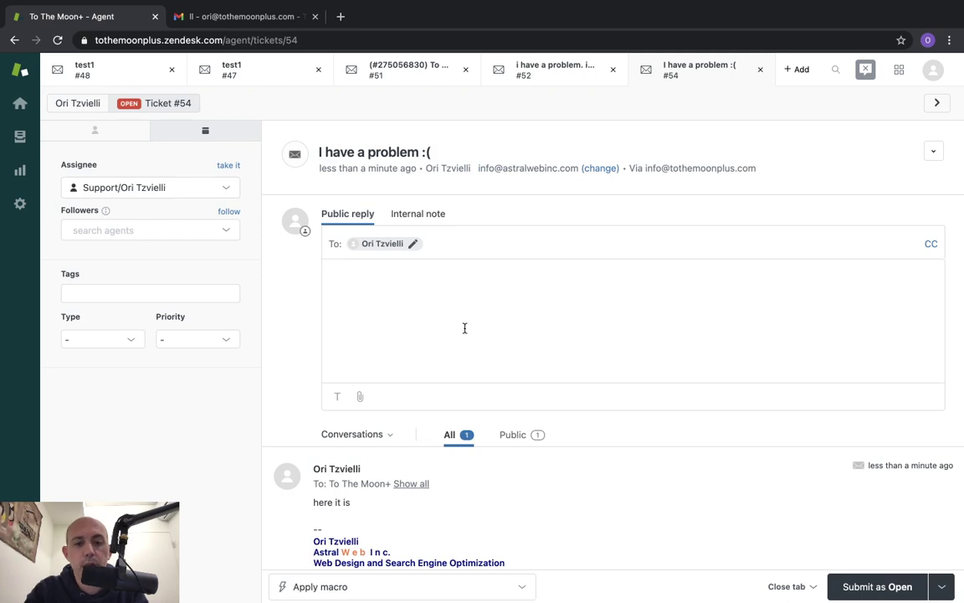
# Post the public reply 'testing123' and submit ticket #54 as Pending
pyautogui.write('testing123')
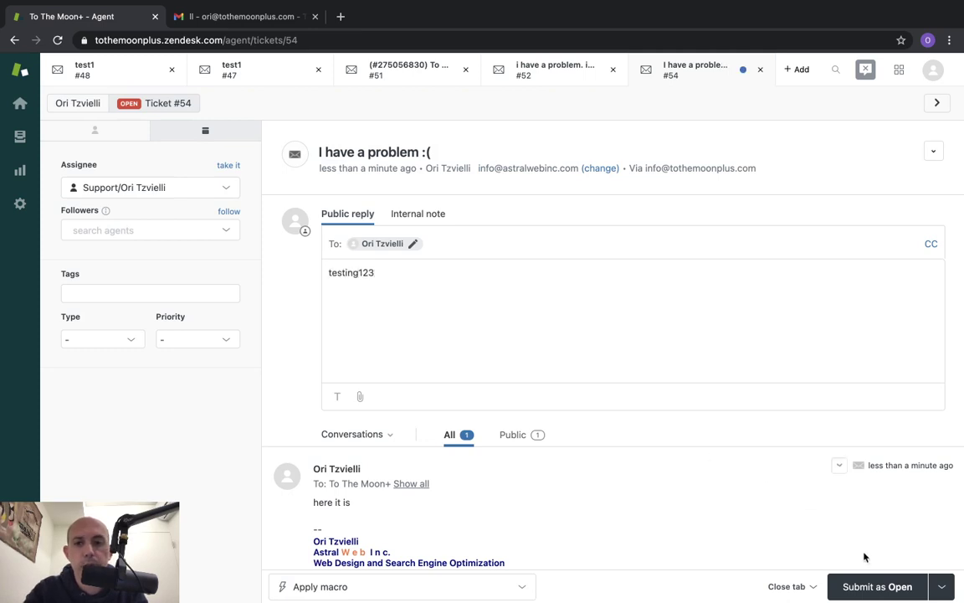
pyautogui.click(942, 586)
pyautogui.click(879, 528)
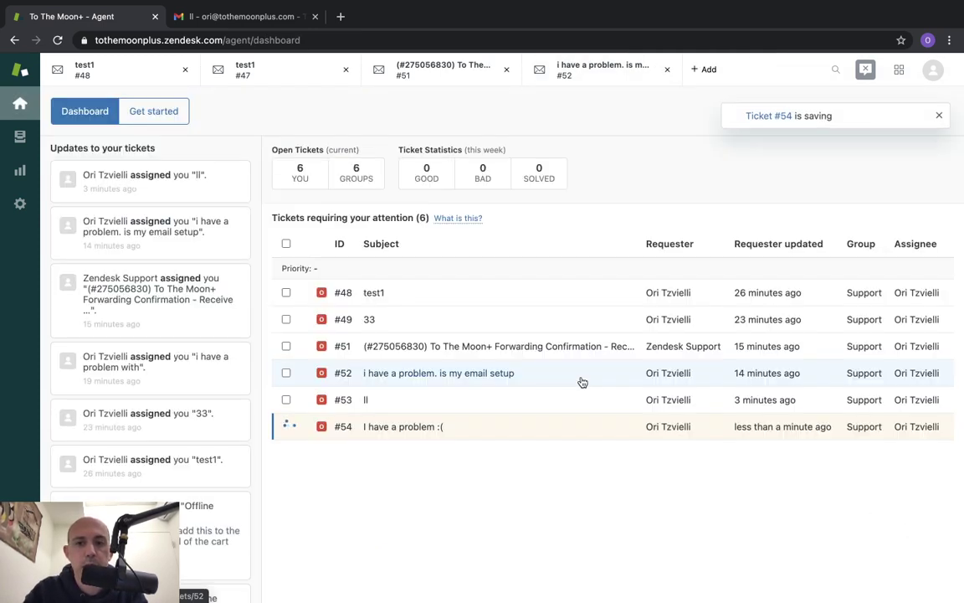
pyautogui.hotkey('ctrl', 'Left')
pyautogui.hotkey('ctrl', 'Left')
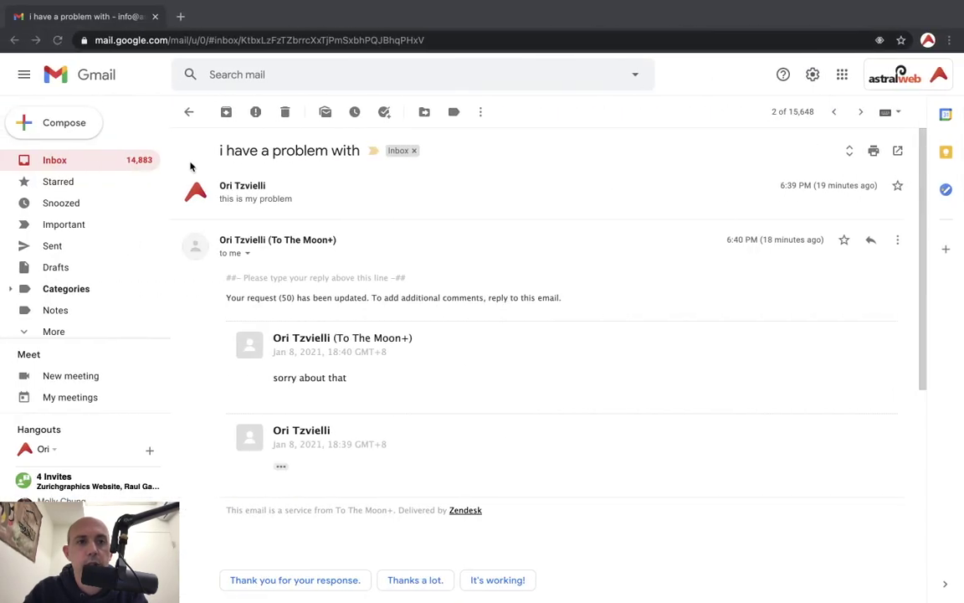
# Check the sender address of the newest Request received email in Updates
pyautogui.click(134, 159)
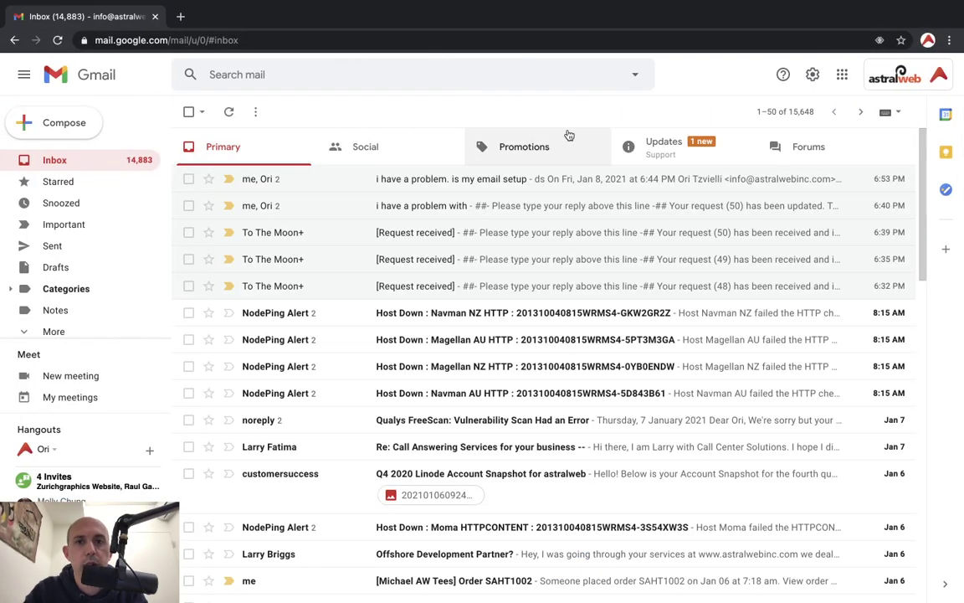
pyautogui.click(648, 147)
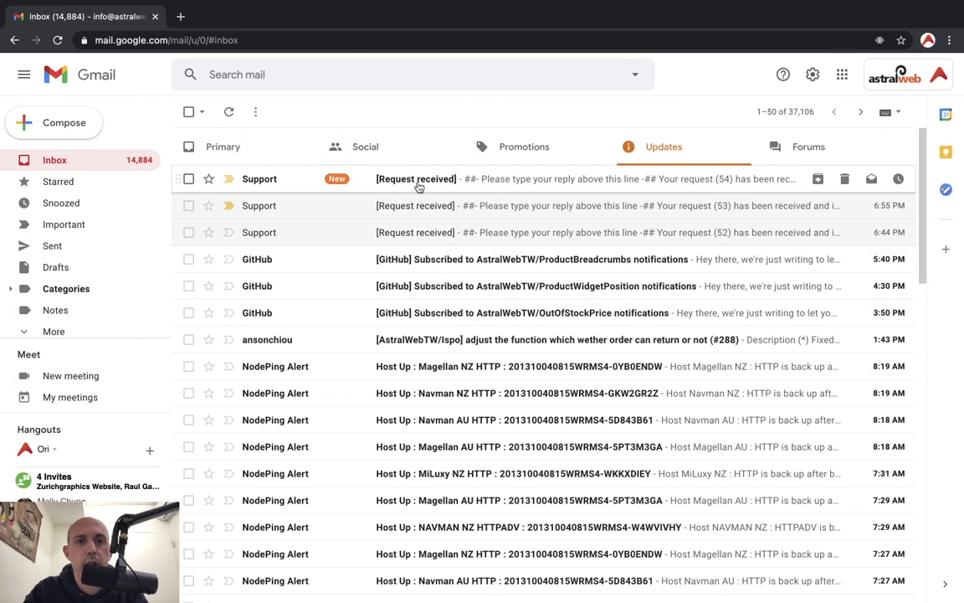
pyautogui.click(419, 186)
pyautogui.moveTo(232, 151); pyautogui.dragTo(335, 147)
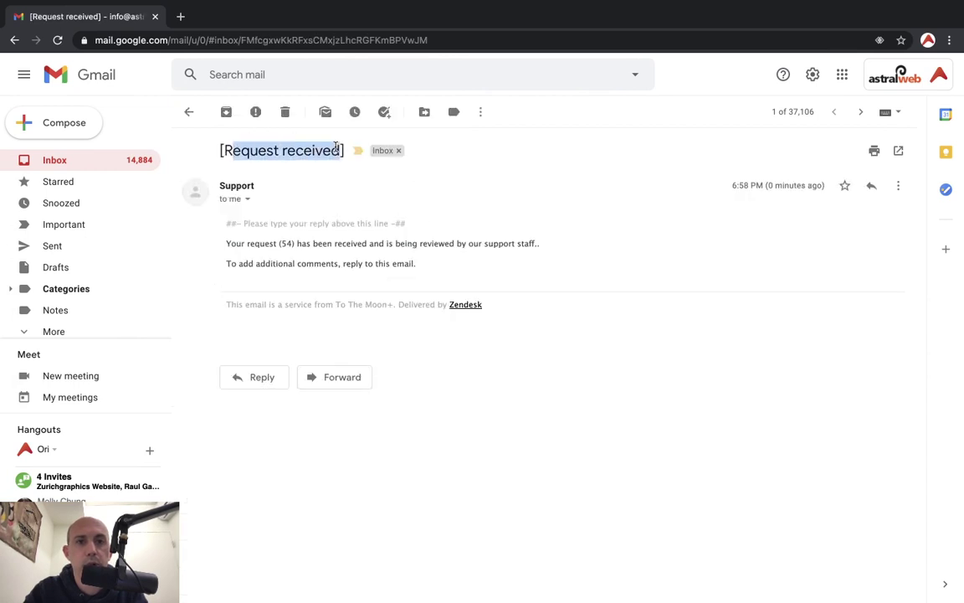
pyautogui.click(247, 200)
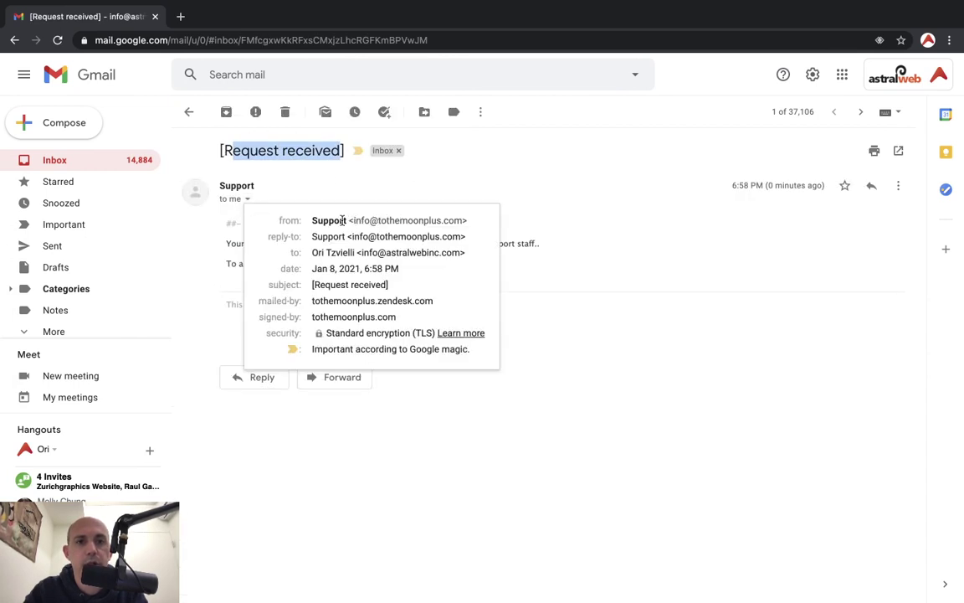
pyautogui.moveTo(342, 220); pyautogui.dragTo(470, 225)
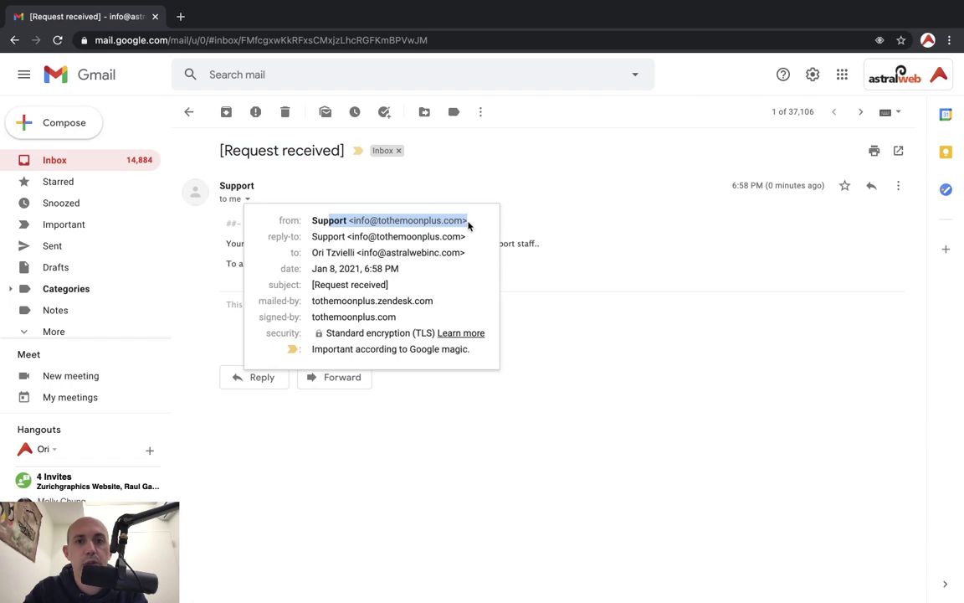
pyautogui.click(576, 297)
# Open the 'I have a problem :(' thread and show the testing123 reply's sender details
pyautogui.click(123, 159)
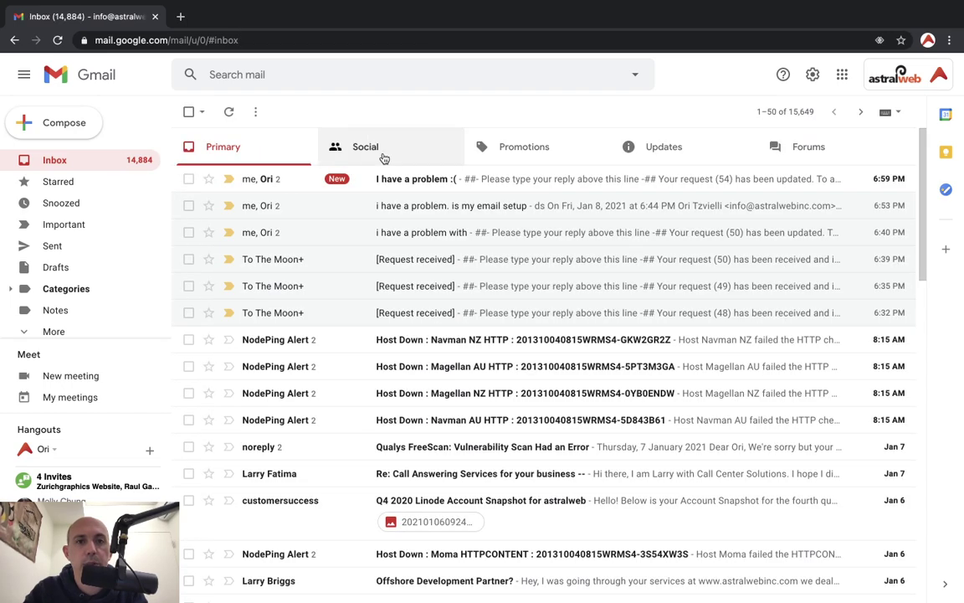
pyautogui.click(409, 181)
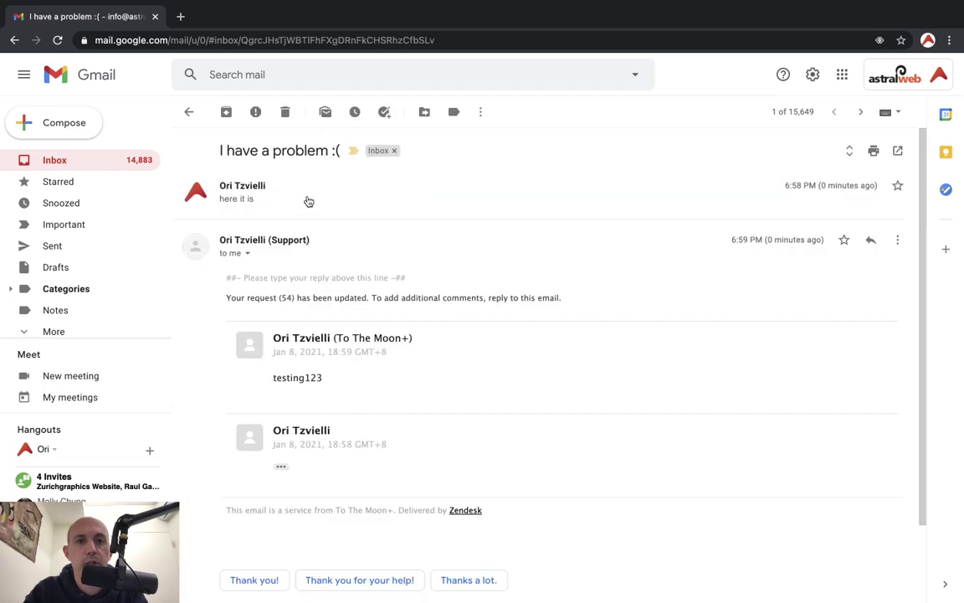
pyautogui.click(248, 254)
pyautogui.moveTo(344, 275); pyautogui.dragTo(435, 287)
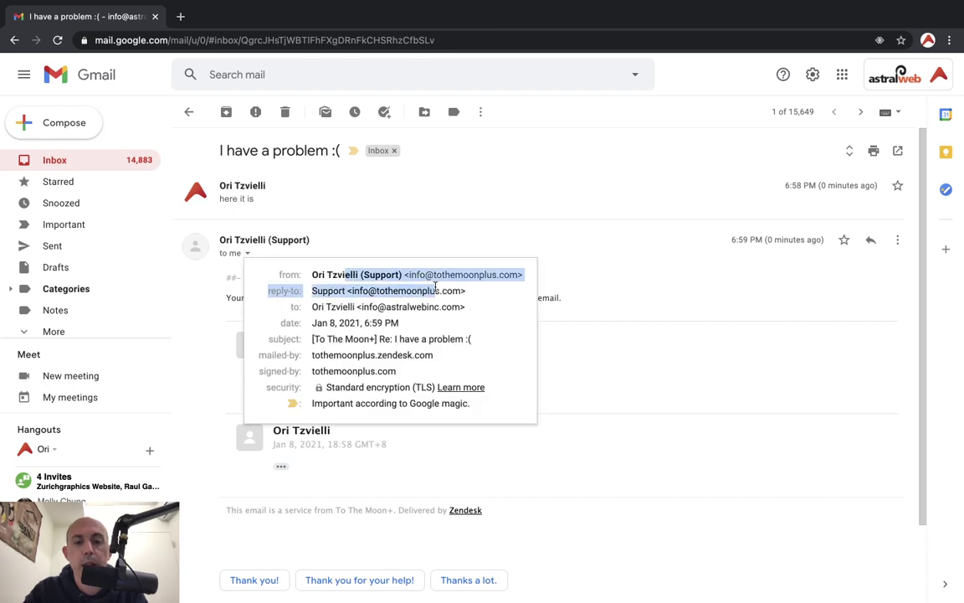
pyautogui.moveTo(435, 287)
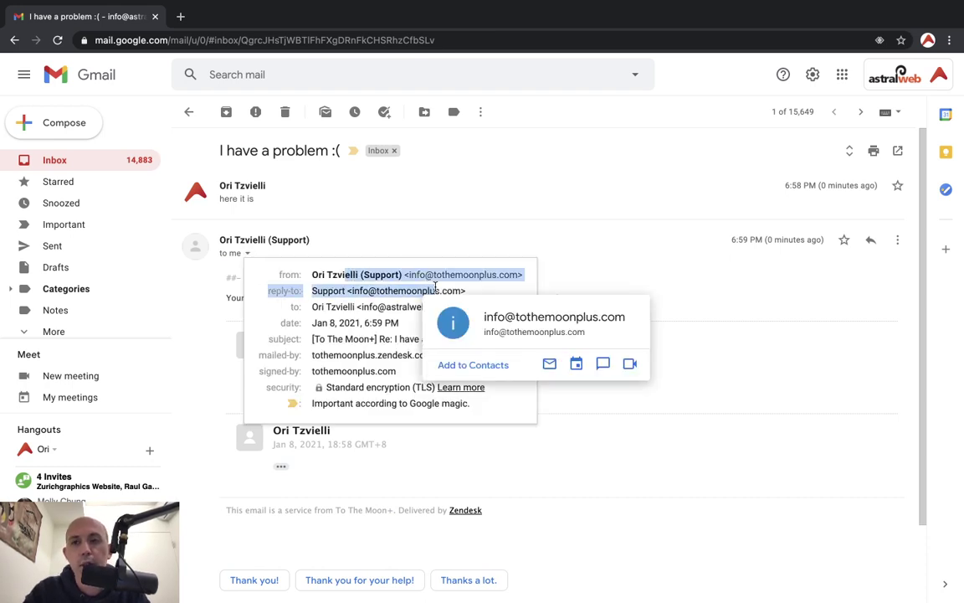